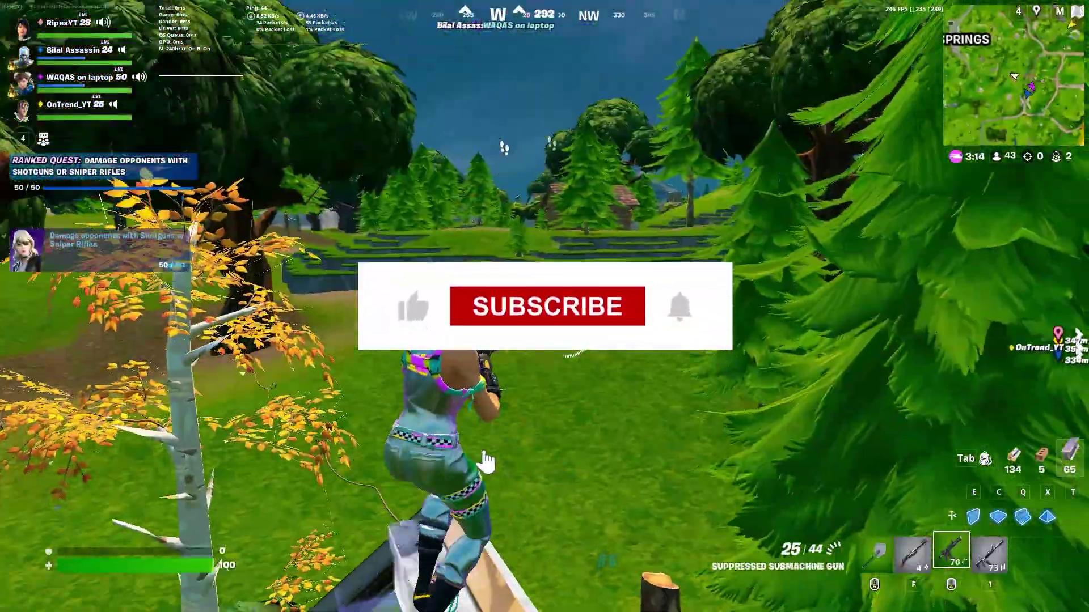
key(q)
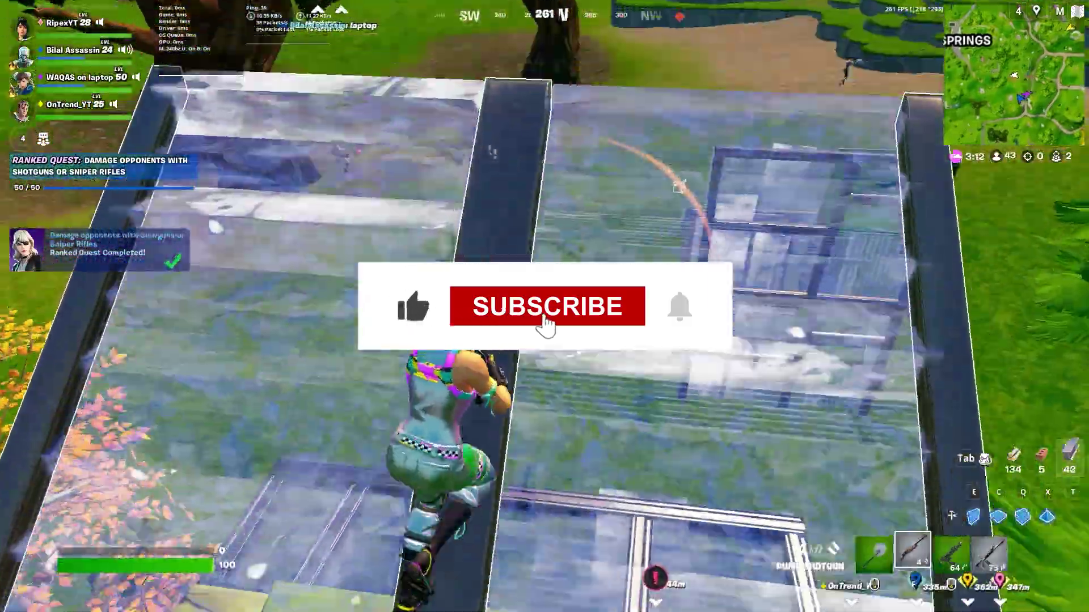
key(1)
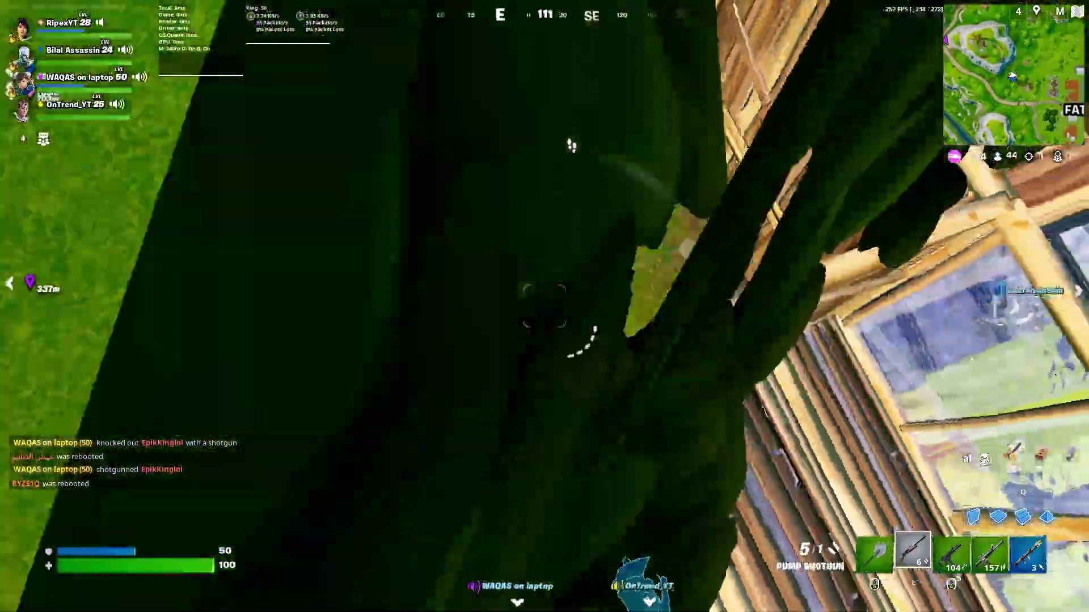
click(544, 307)
key(f)
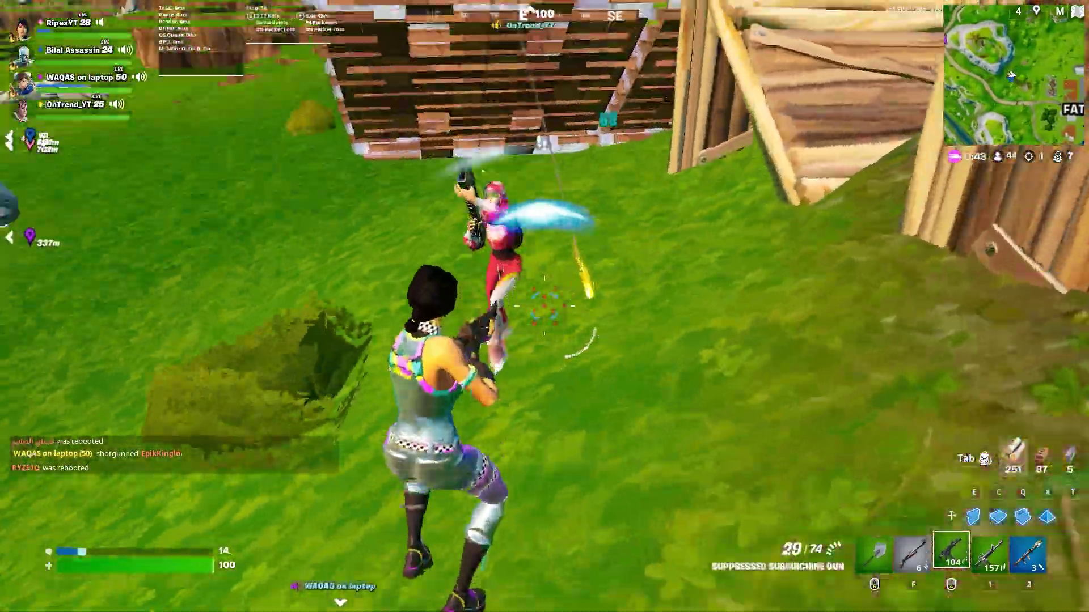
click(544, 306)
key(w)
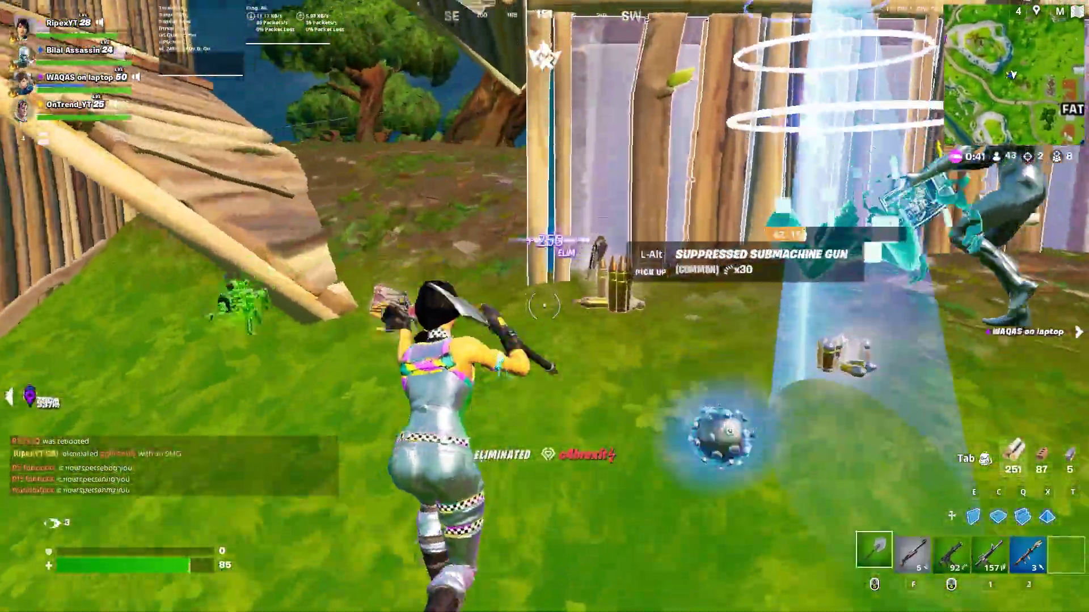
click(545, 306)
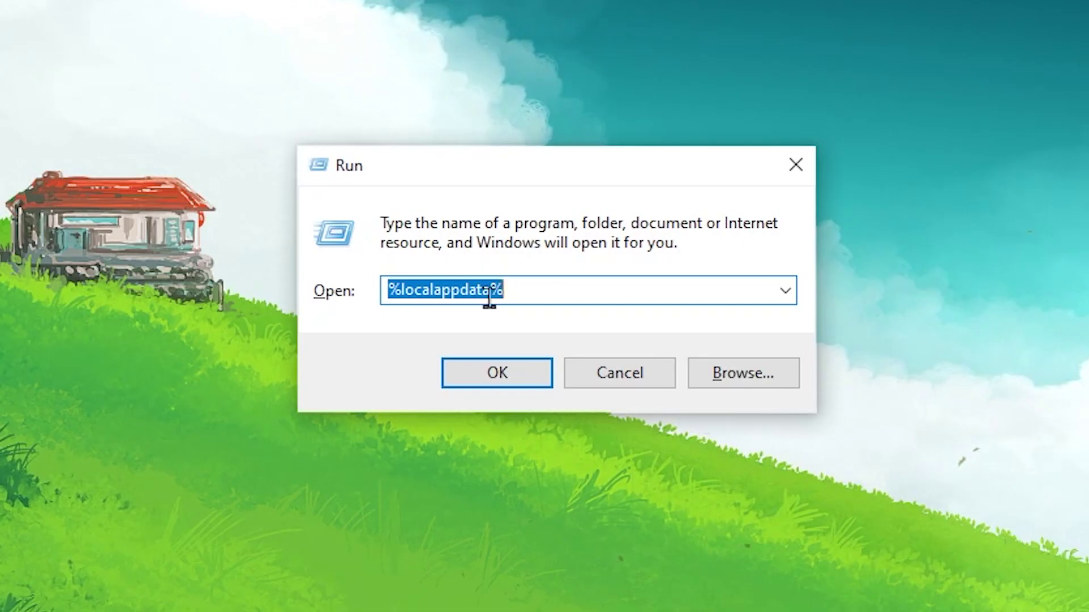
Run %localappdata% and open the Saved folder inside FortniteGame.
click(489, 381)
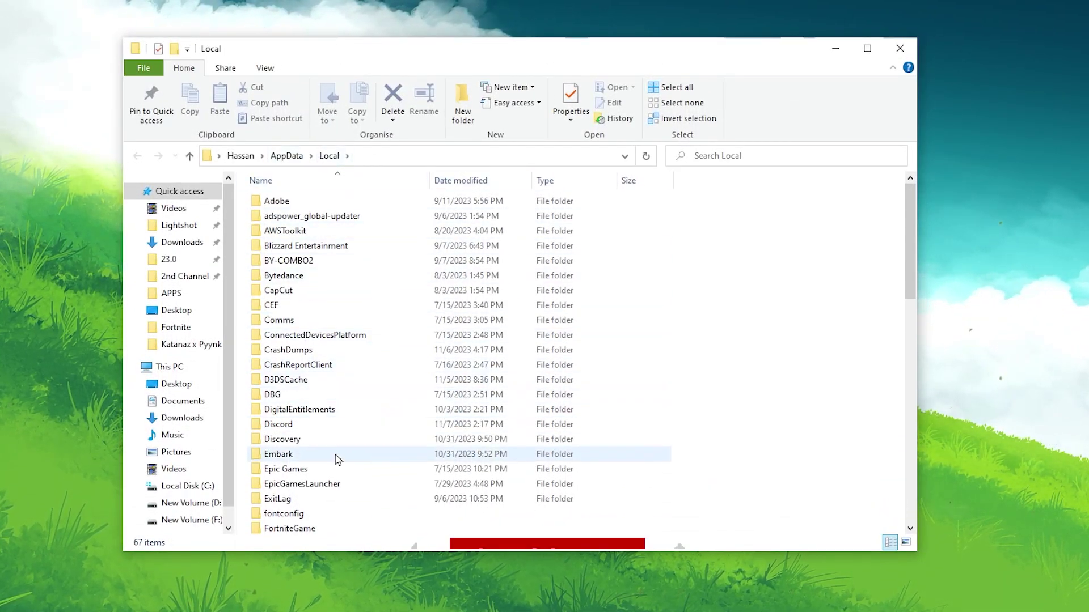
scroll(291, 501, down, 1)
double_click(299, 497)
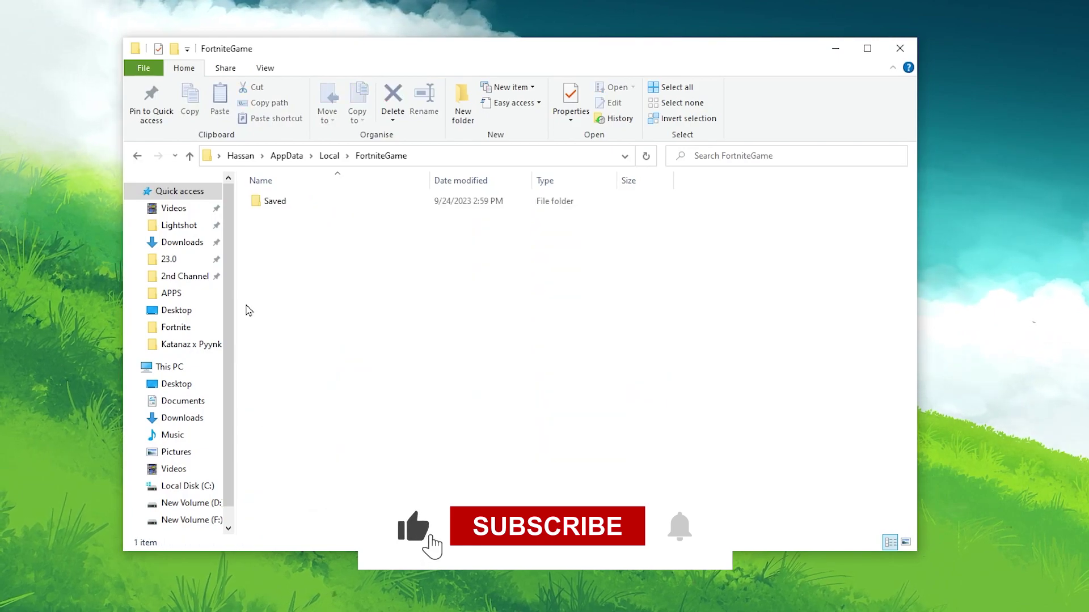
double_click(281, 203)
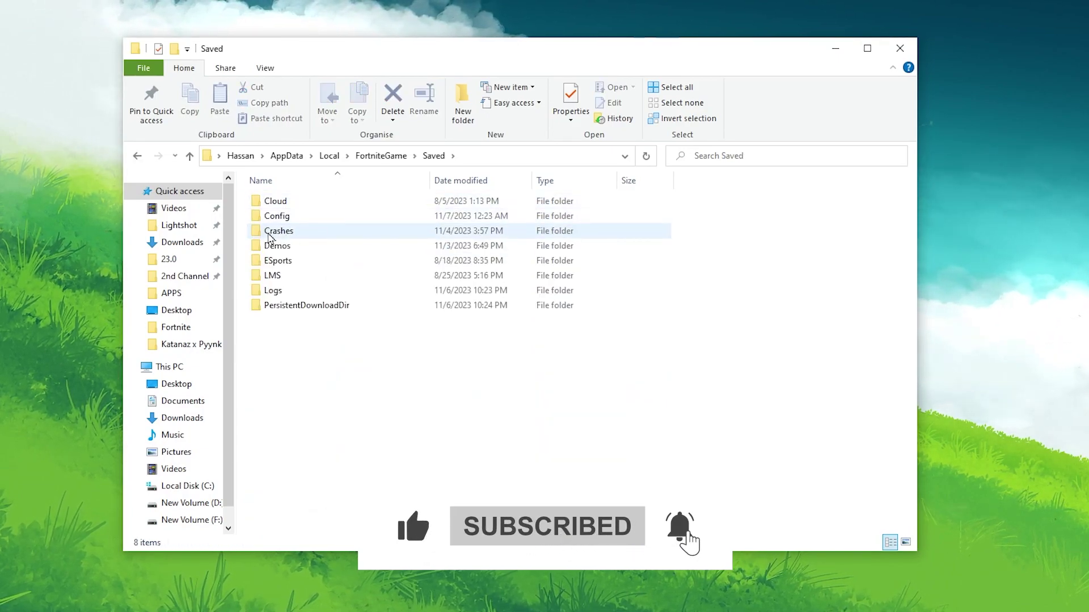
Check the Crashes and Demos folders for files to clear, returning to the Saved folder after each.
double_click(289, 232)
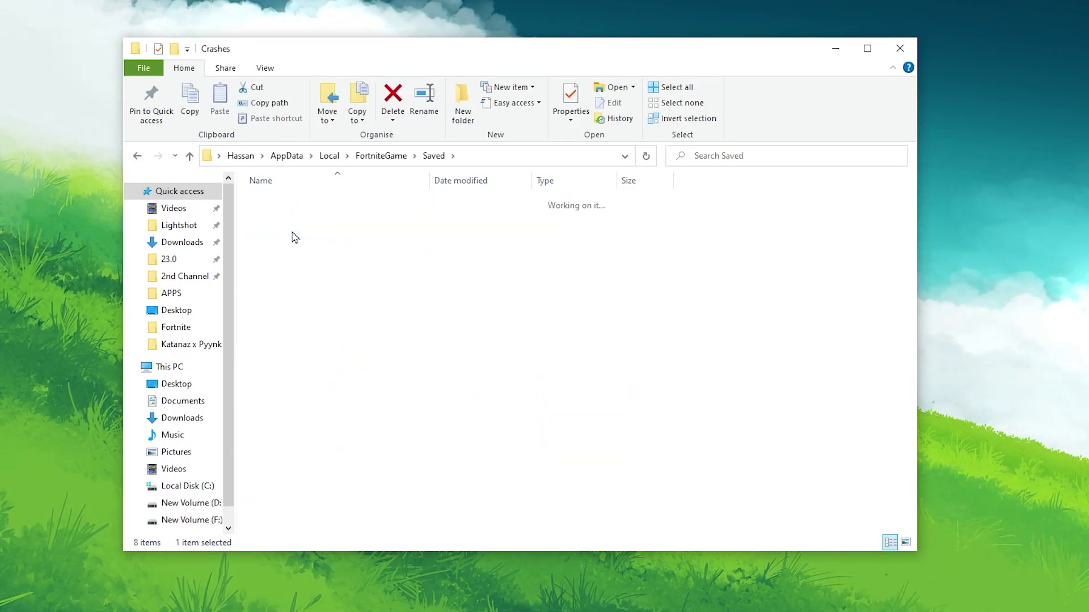
drag(260, 195, 738, 417)
click(137, 156)
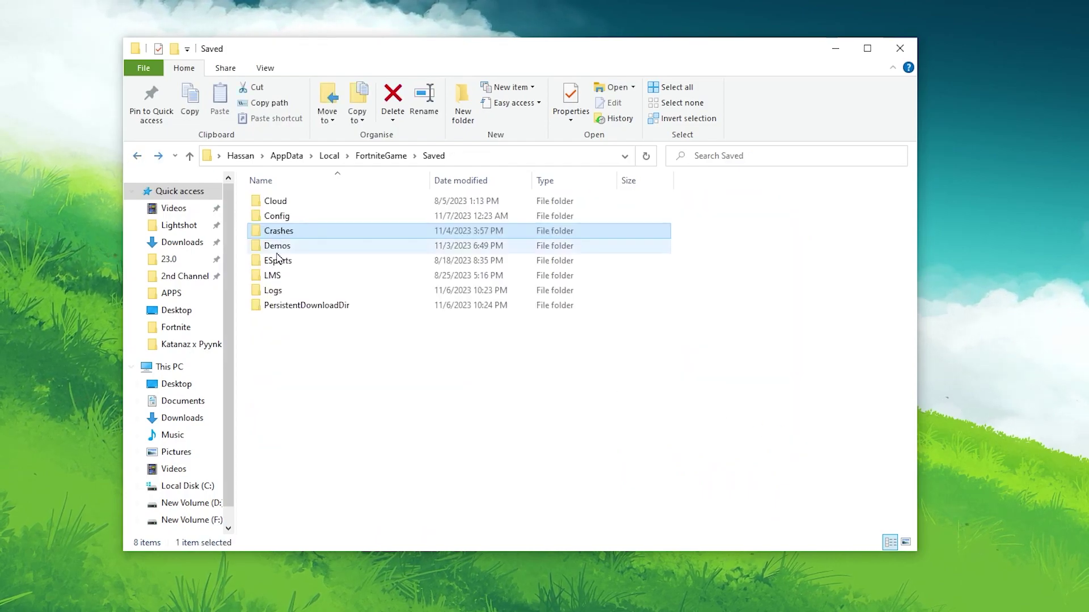
double_click(267, 248)
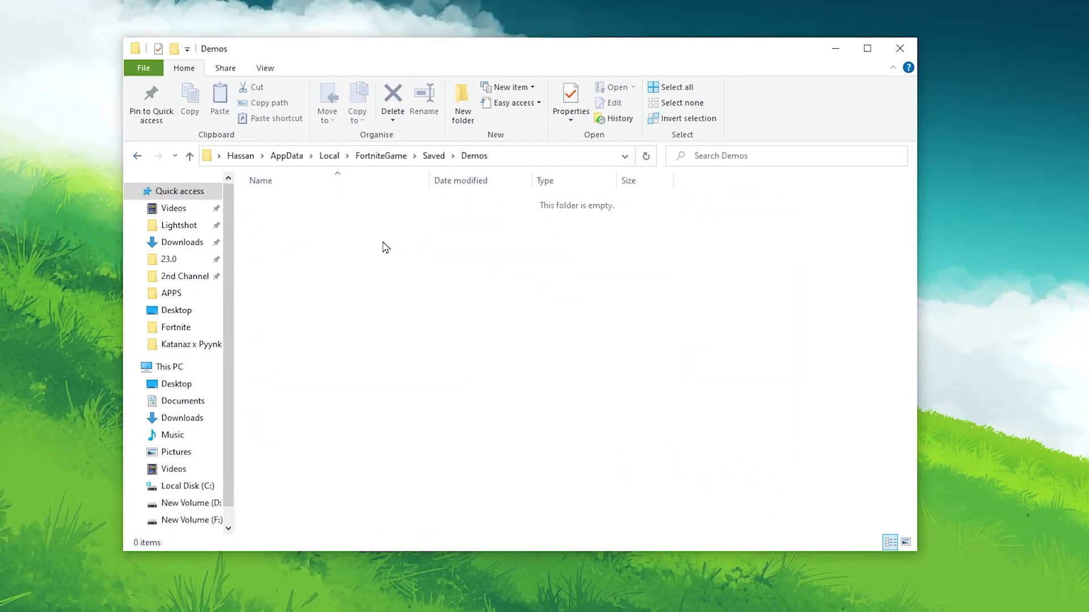
mouse_move(258, 204)
mouse_down()
mouse_move(675, 359)
mouse_move(769, 445)
mouse_move(304, 250)
mouse_move(260, 194)
mouse_up()
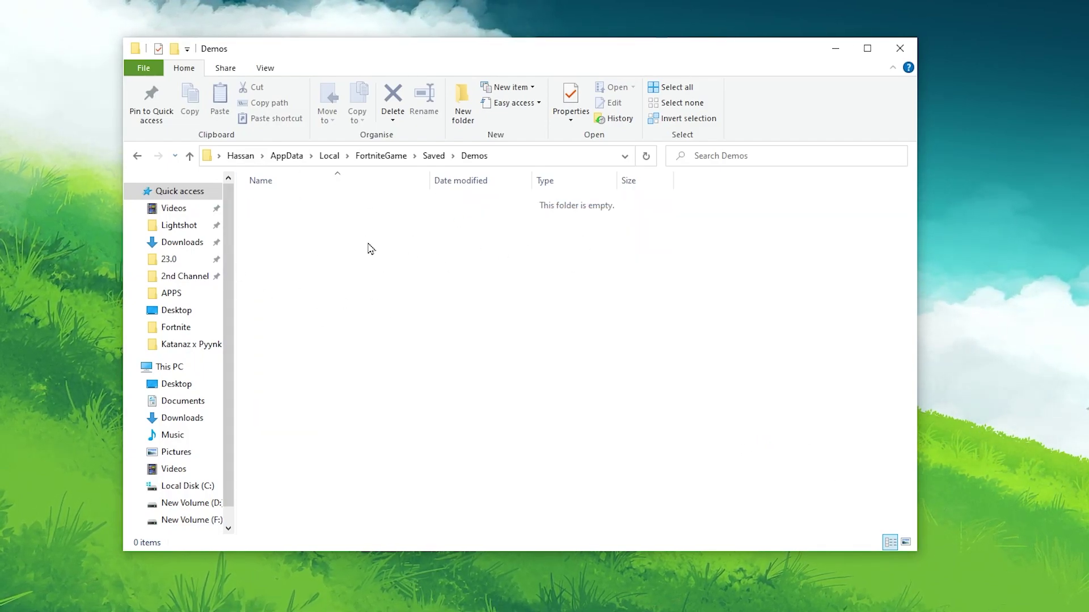
click(136, 157)
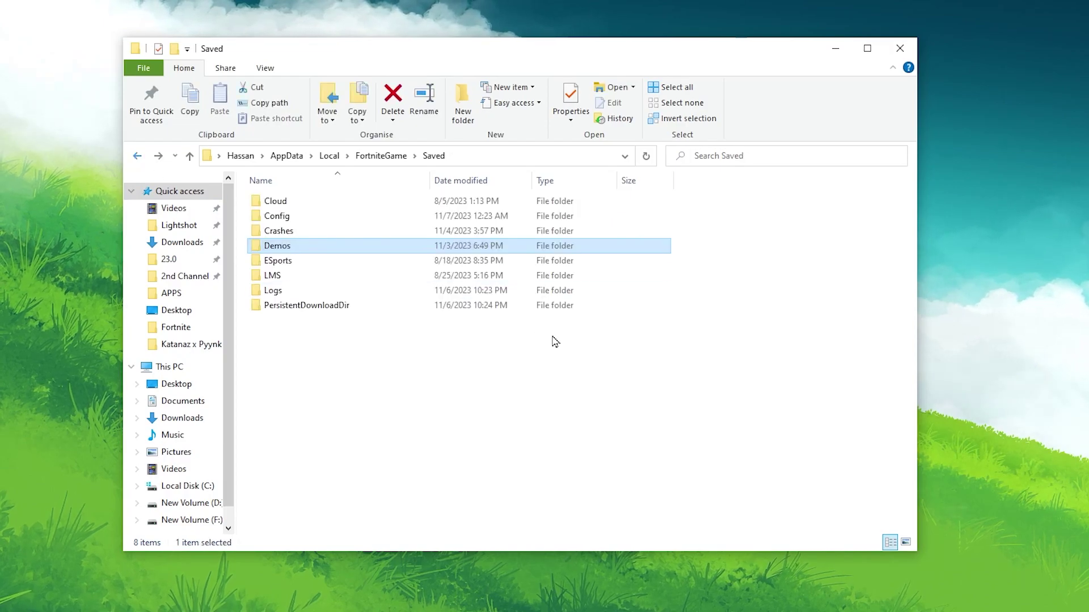
Delete all files in the Logs folder and close the folder window.
double_click(273, 289)
drag(308, 344, 364, 193)
key(Delete)
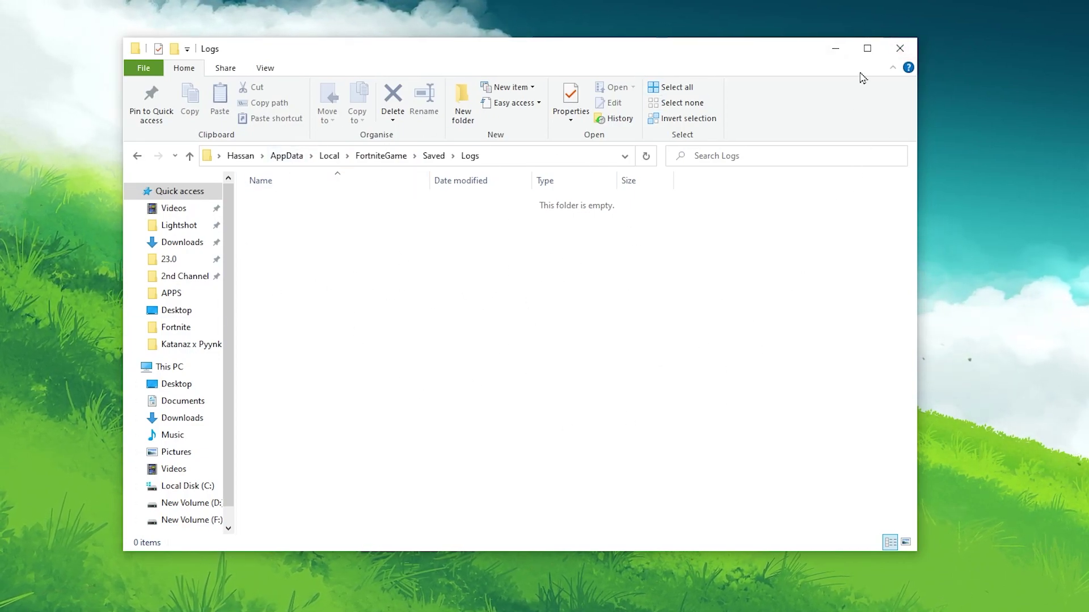
click(893, 50)
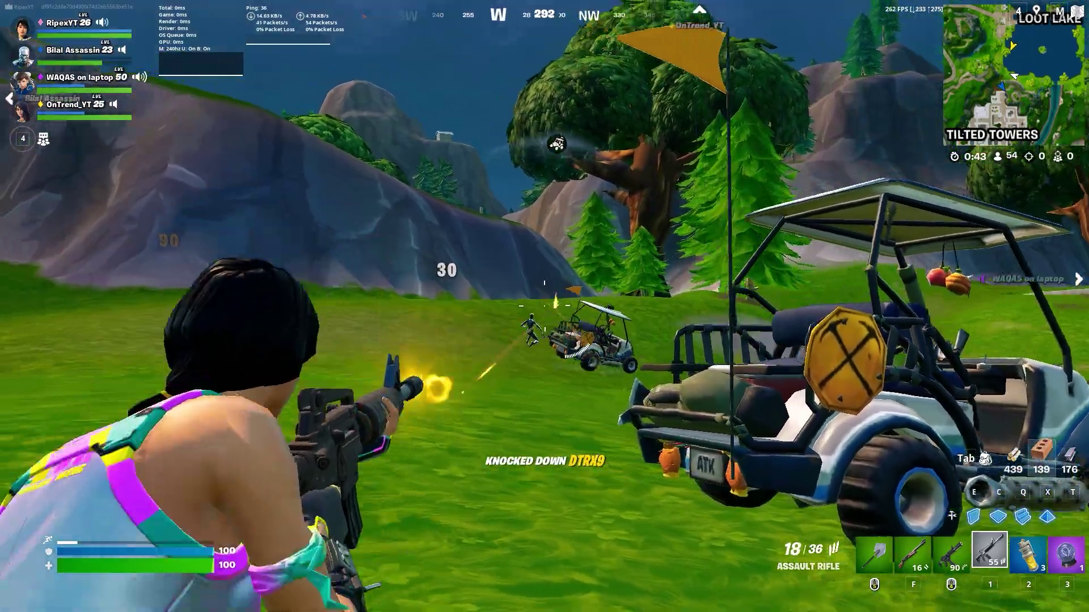
click(544, 306)
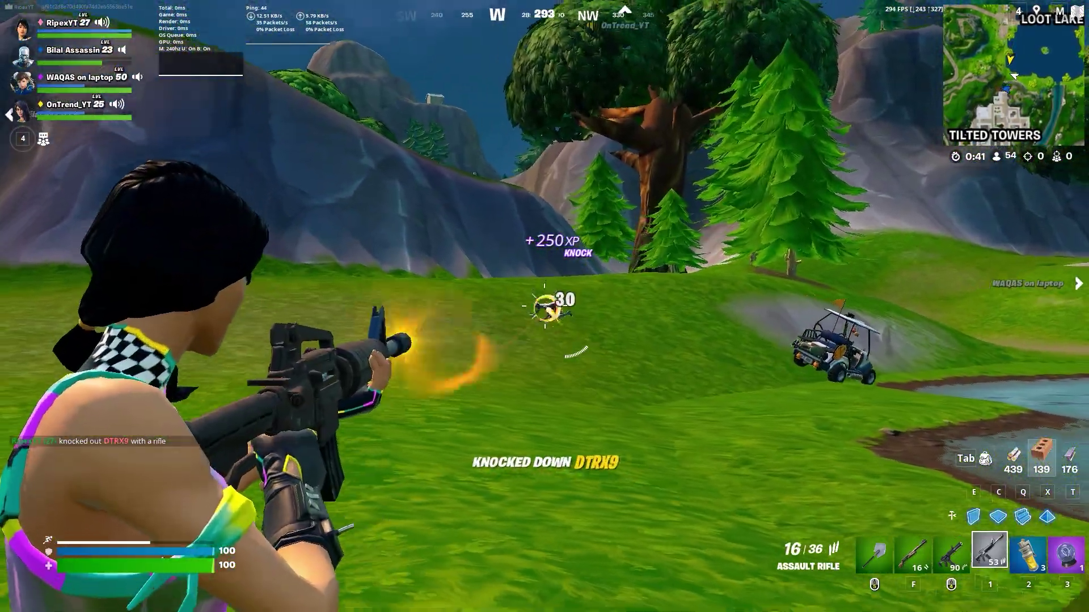
click(544, 306)
key(w)
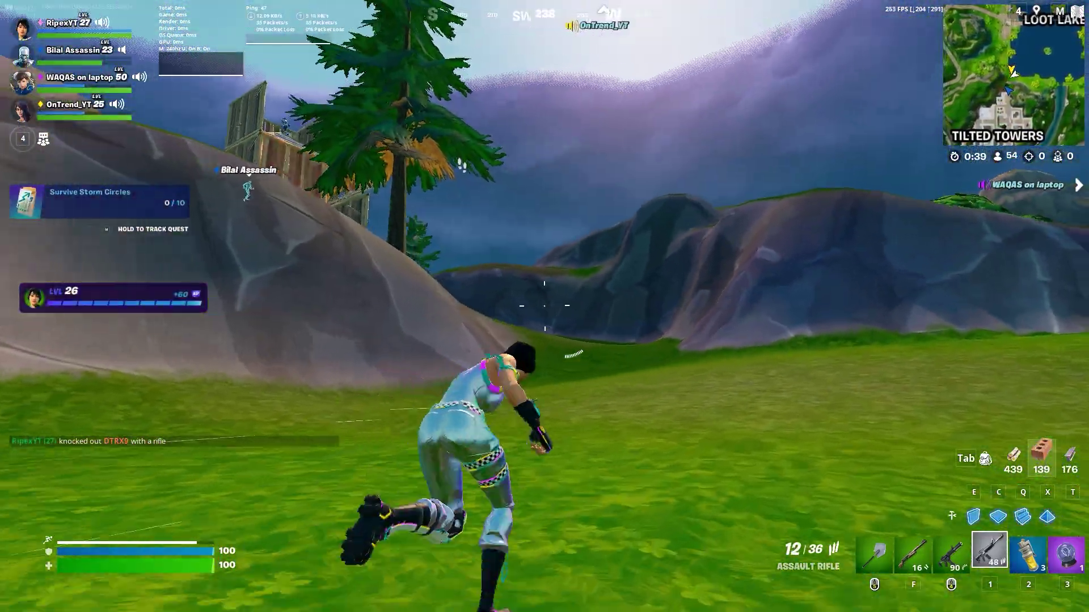
key(f)
click(544, 307)
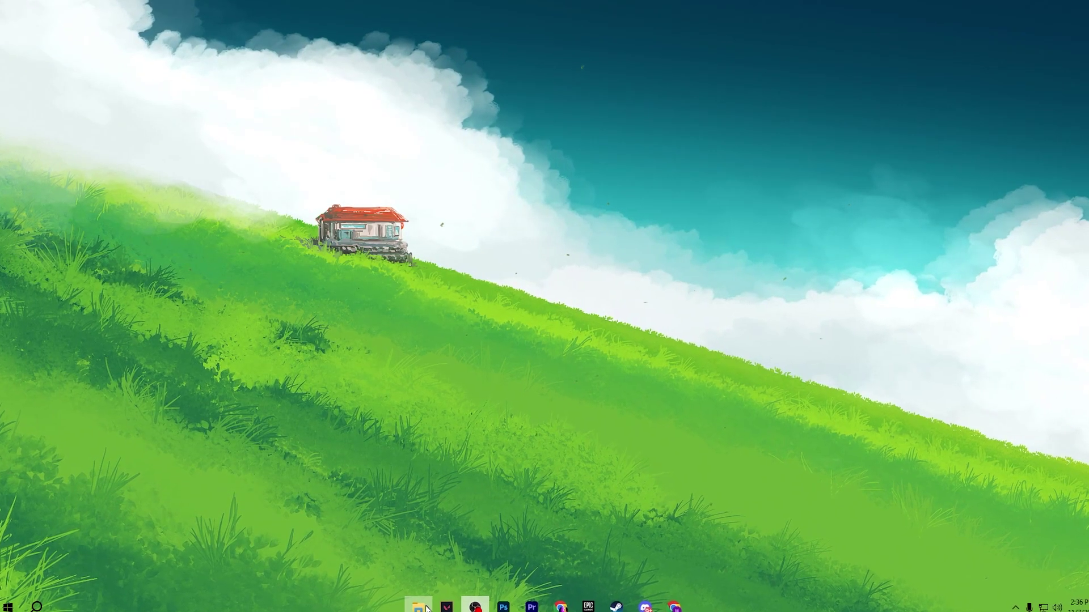
Open File Explorer and go to the BattlEye folder in C:\Program Files\Epic Games\Fortnite\FortniteGame\Binaries\Win64.
key(super+e)
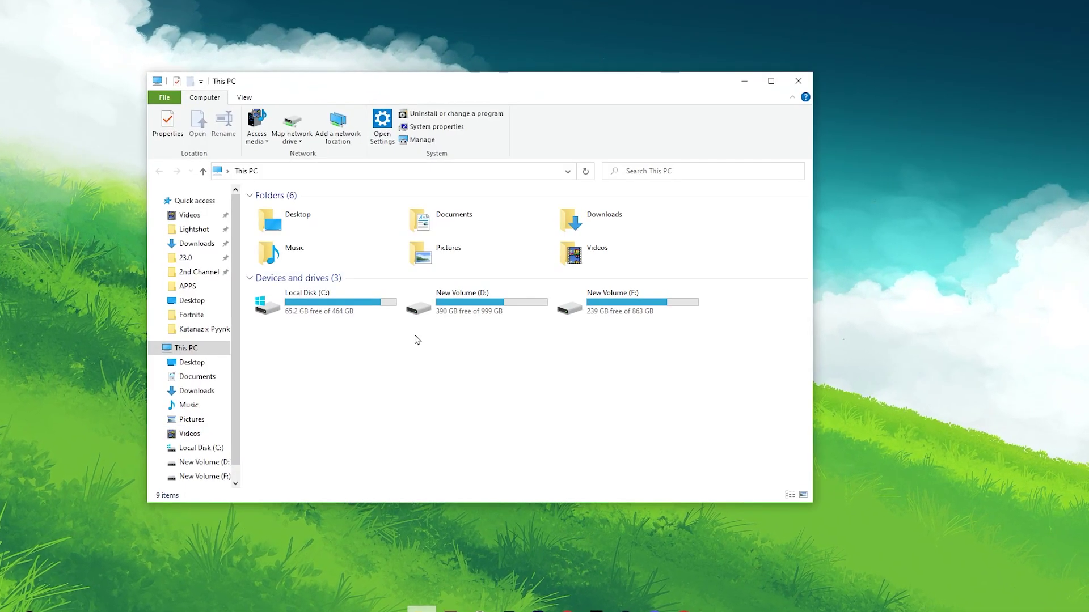
double_click(320, 321)
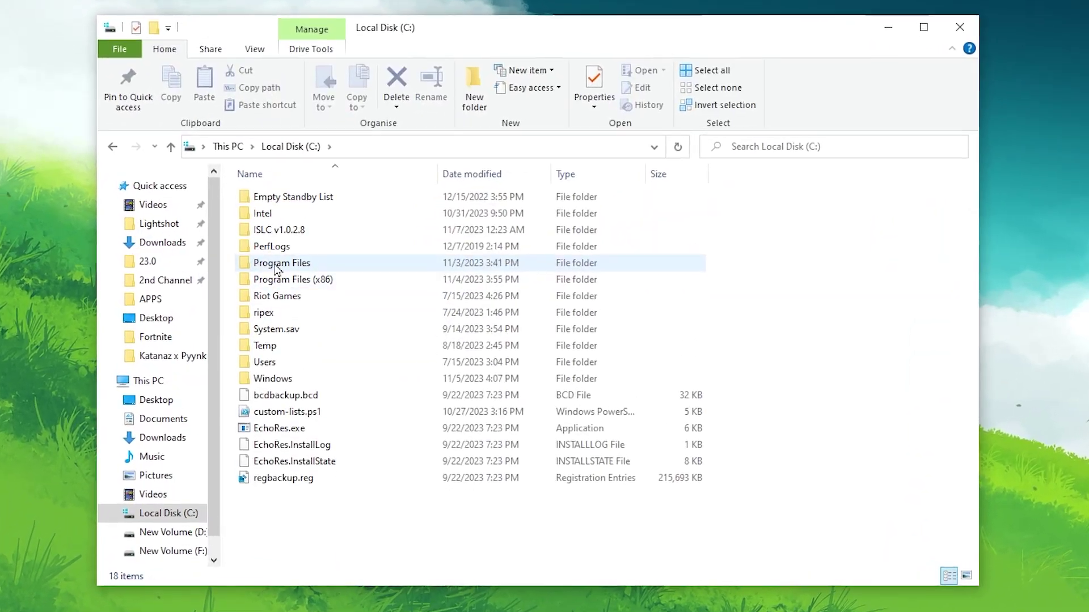
double_click(276, 264)
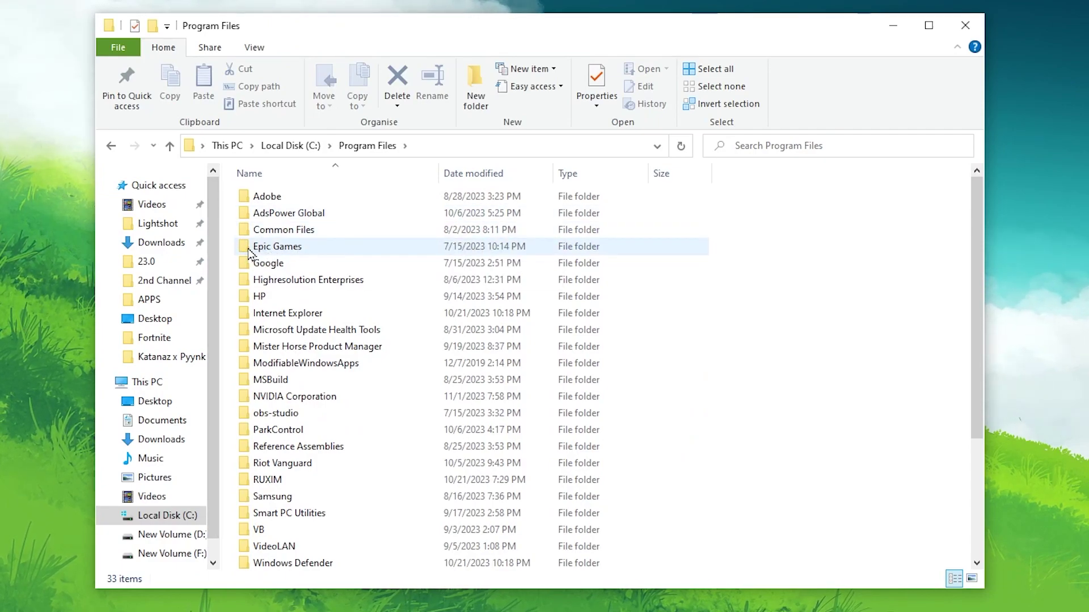
double_click(342, 247)
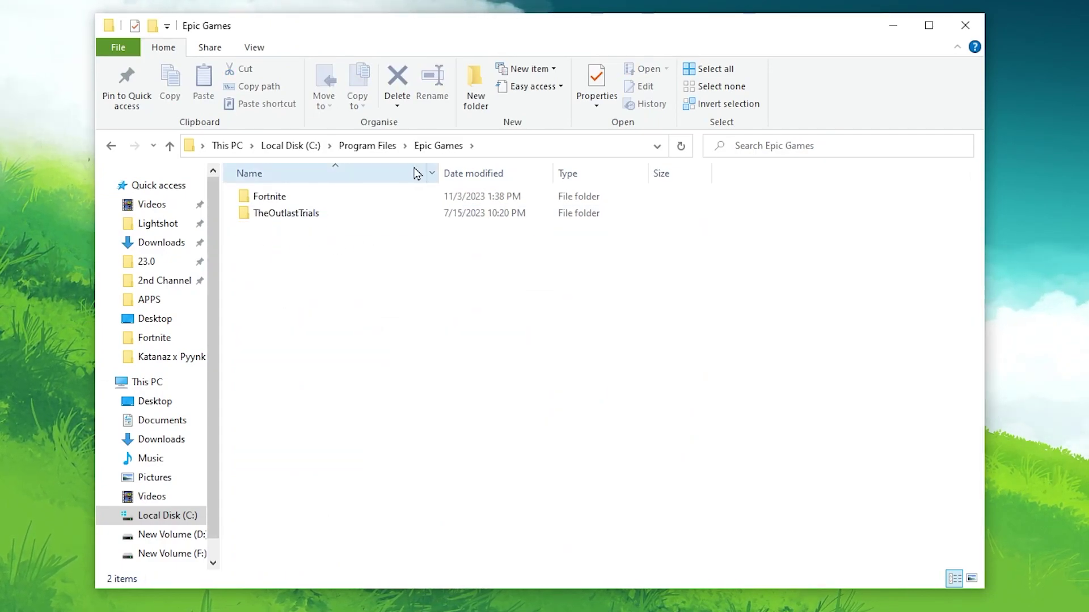
double_click(281, 198)
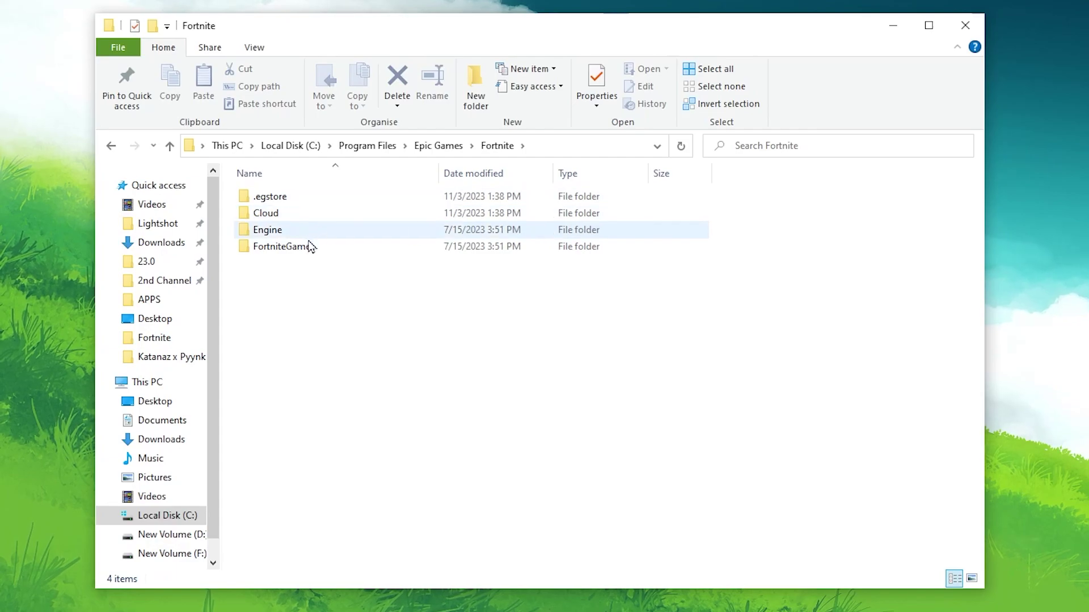
double_click(289, 249)
double_click(279, 199)
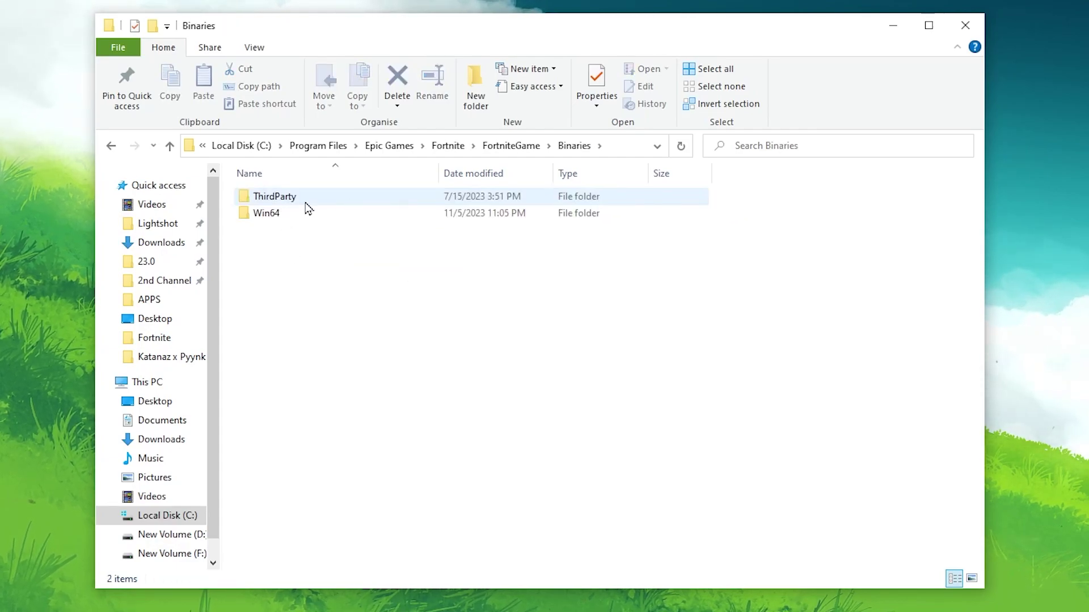
double_click(280, 213)
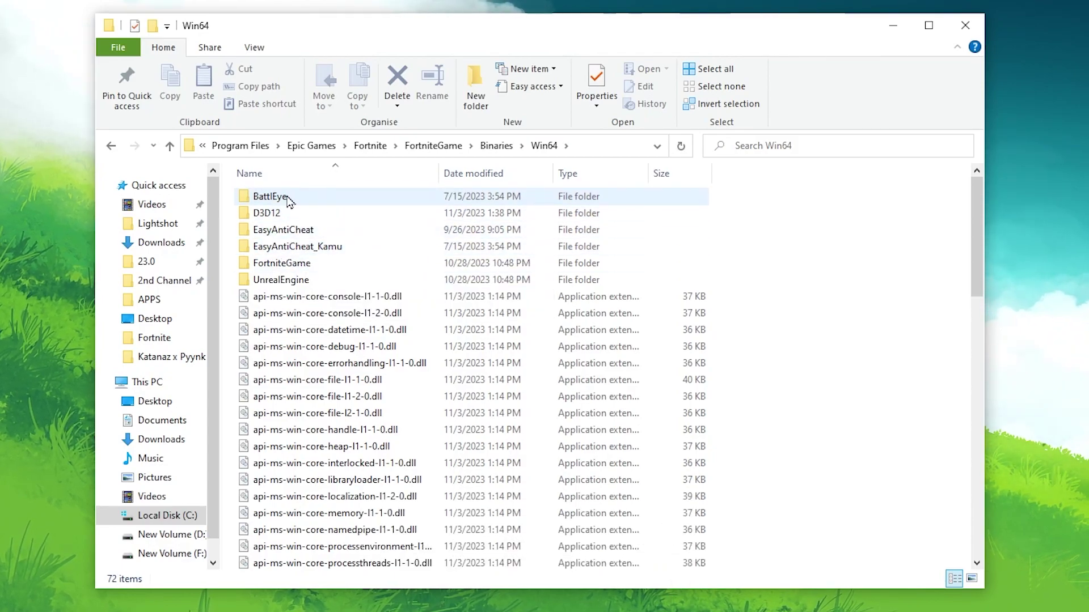
double_click(251, 200)
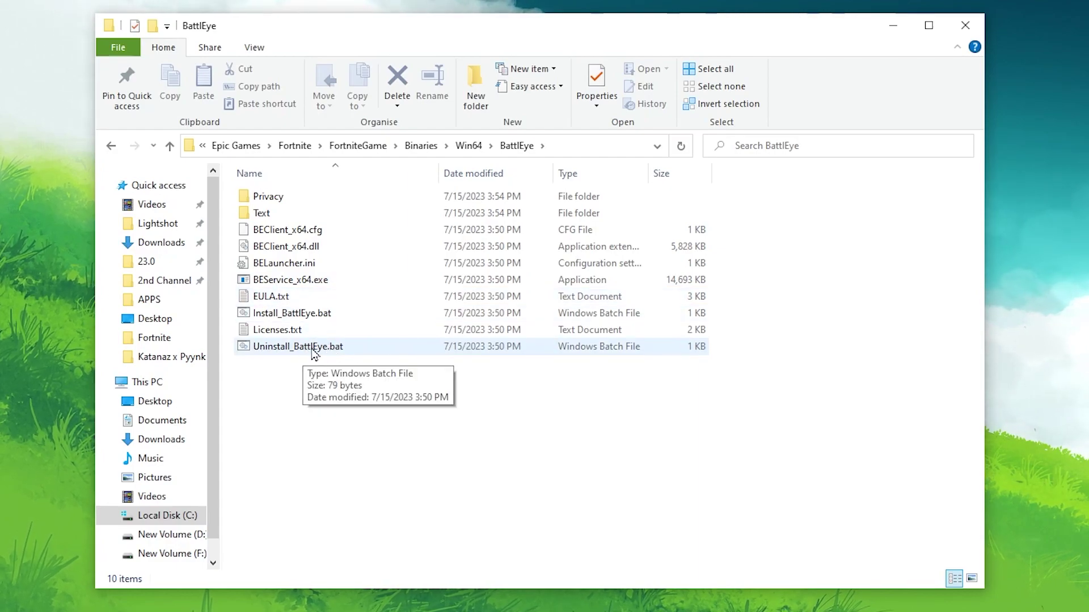
Run Uninstall_BattlEye.bat as administrator and allow it to make changes to the device.
right_click(283, 348)
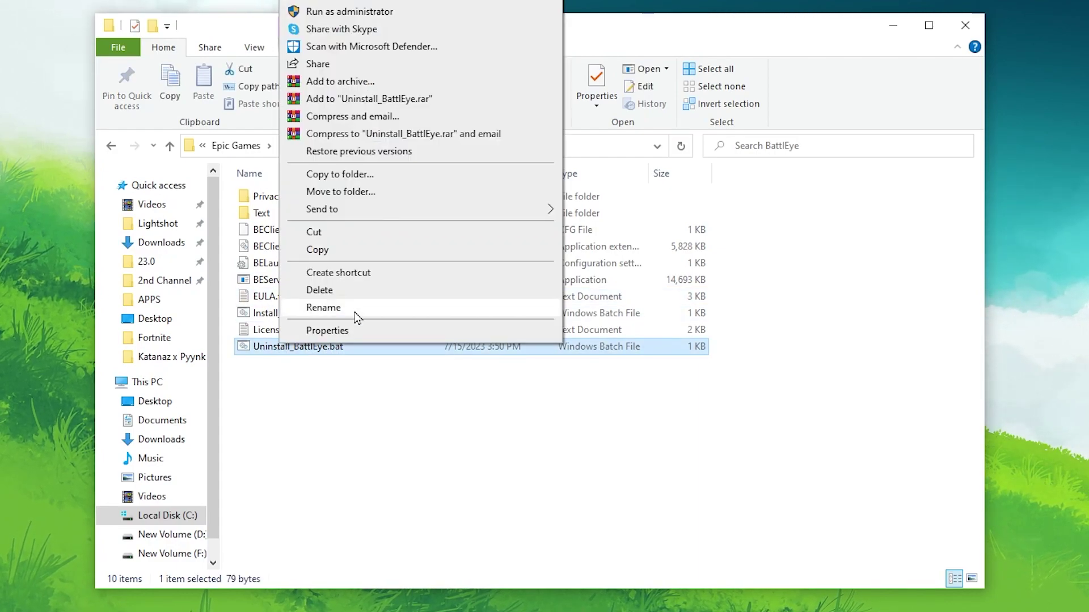
click(341, 12)
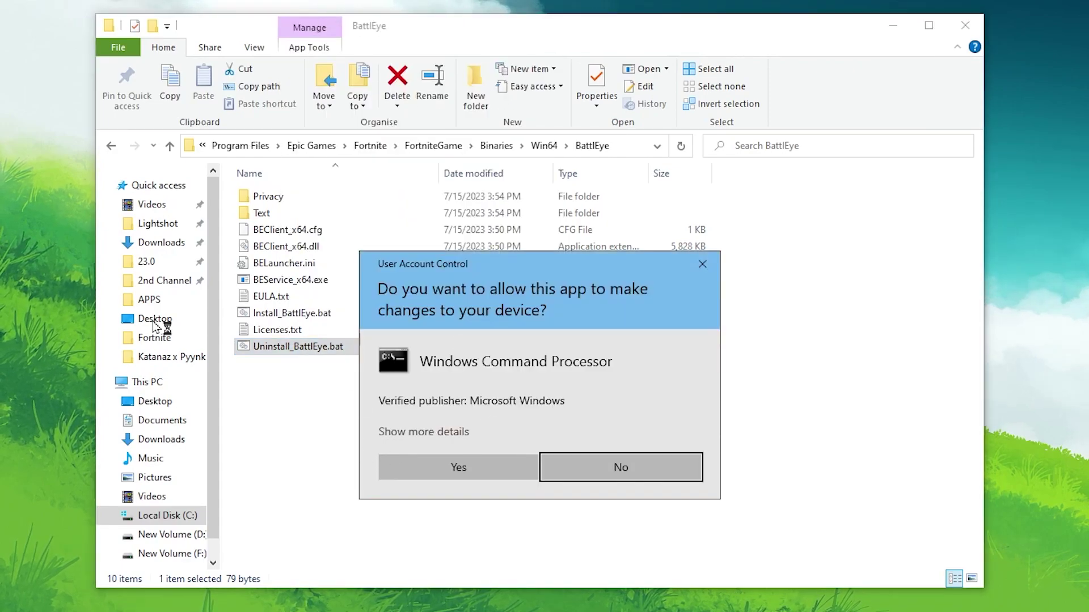
click(462, 464)
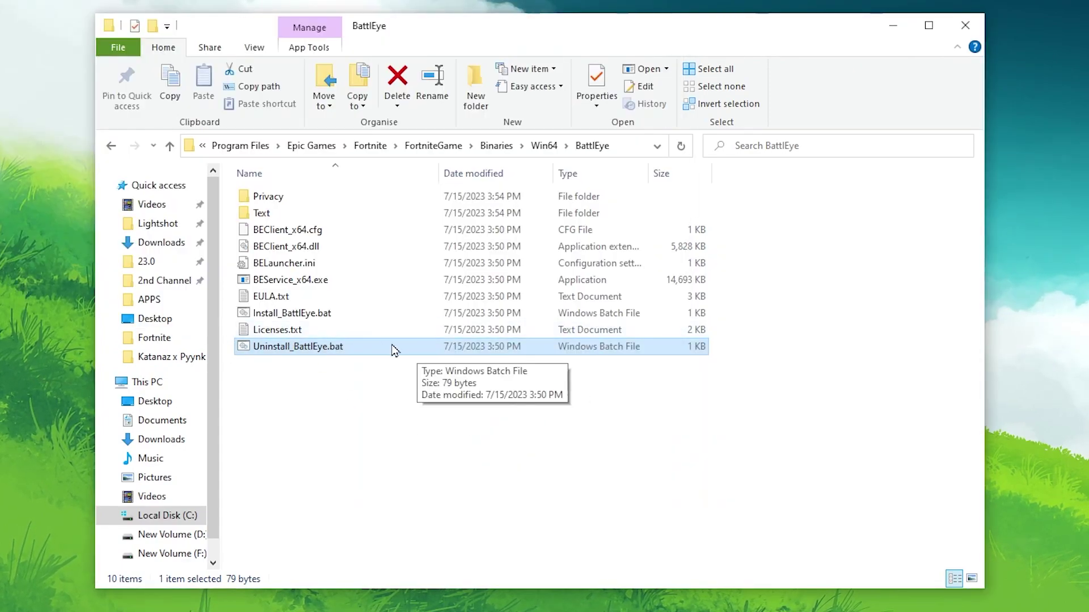
Run Install_BattlEye.bat as administrator and allow it to make changes to the device.
right_click(265, 313)
click(320, 383)
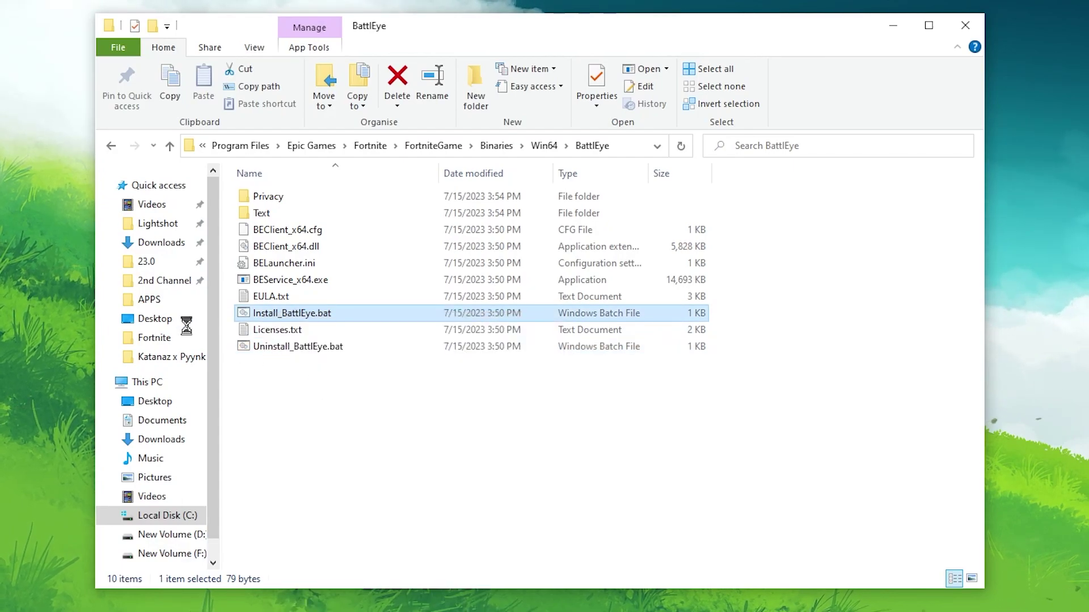
click(437, 468)
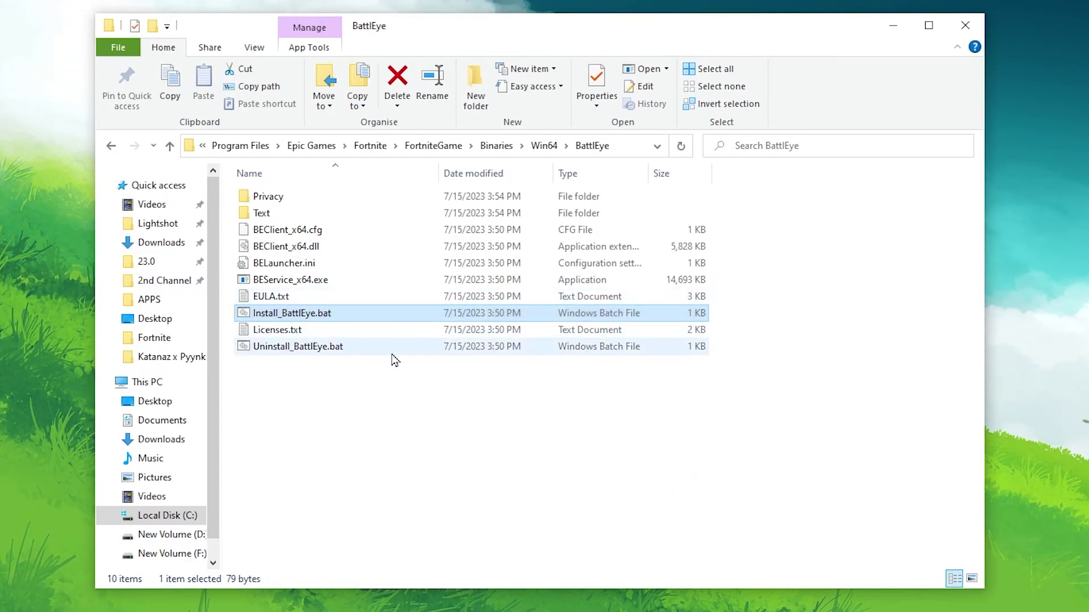
Return to the Win64 folder and open its EasyAntiCheat_Kamu folder.
key(BackSpace)
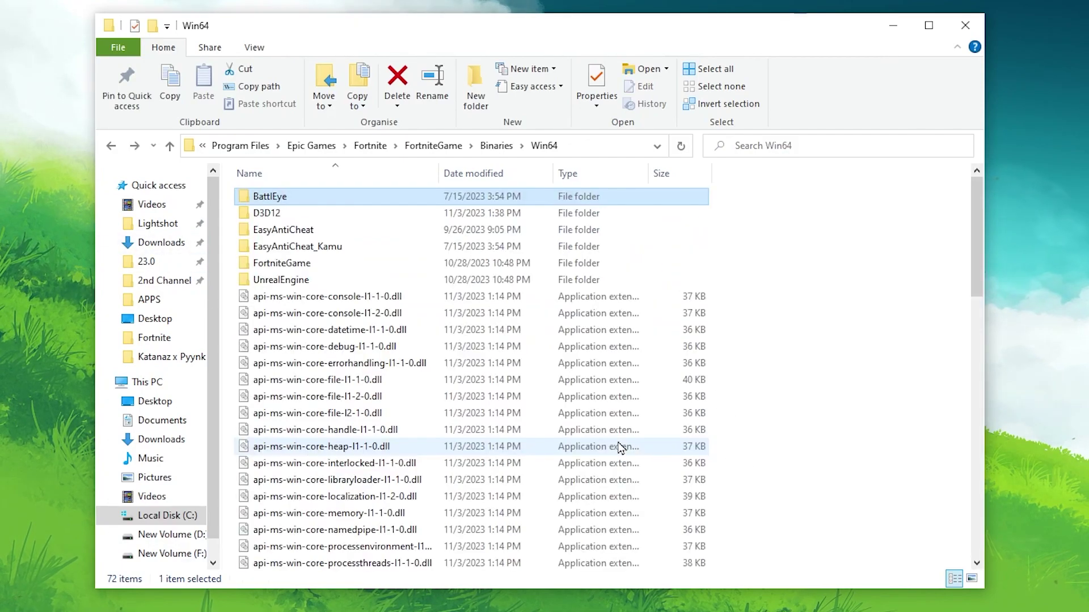
mouse_move(319, 248)
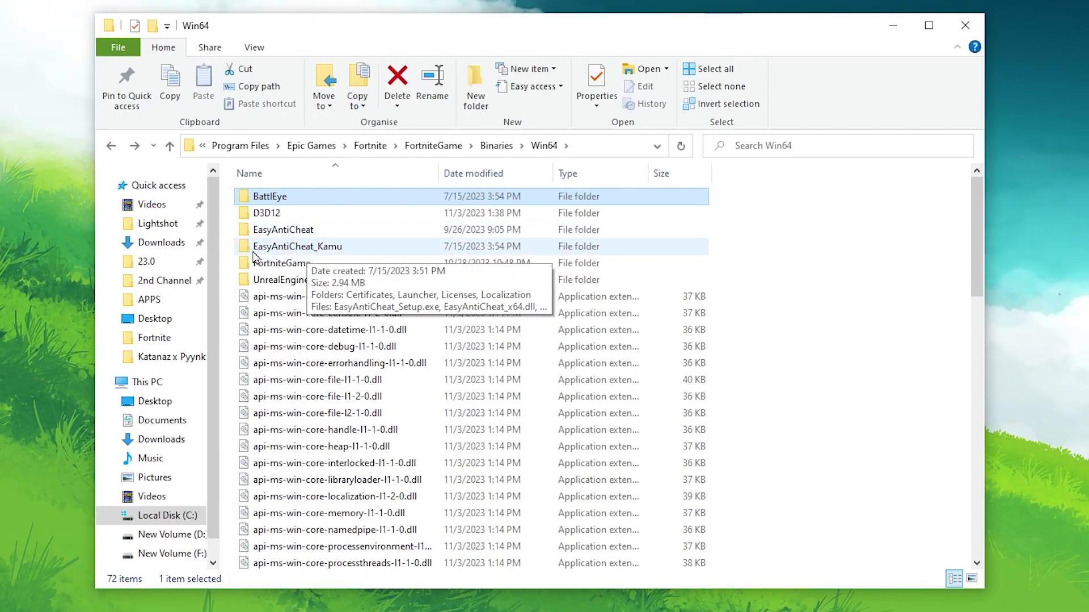
mouse_move(288, 235)
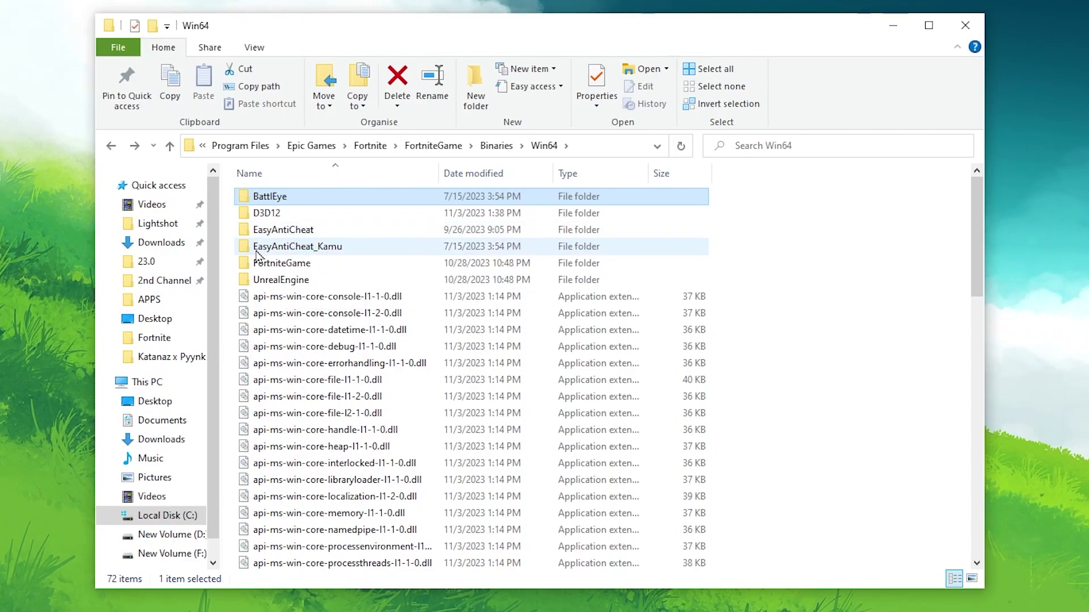
mouse_move(258, 254)
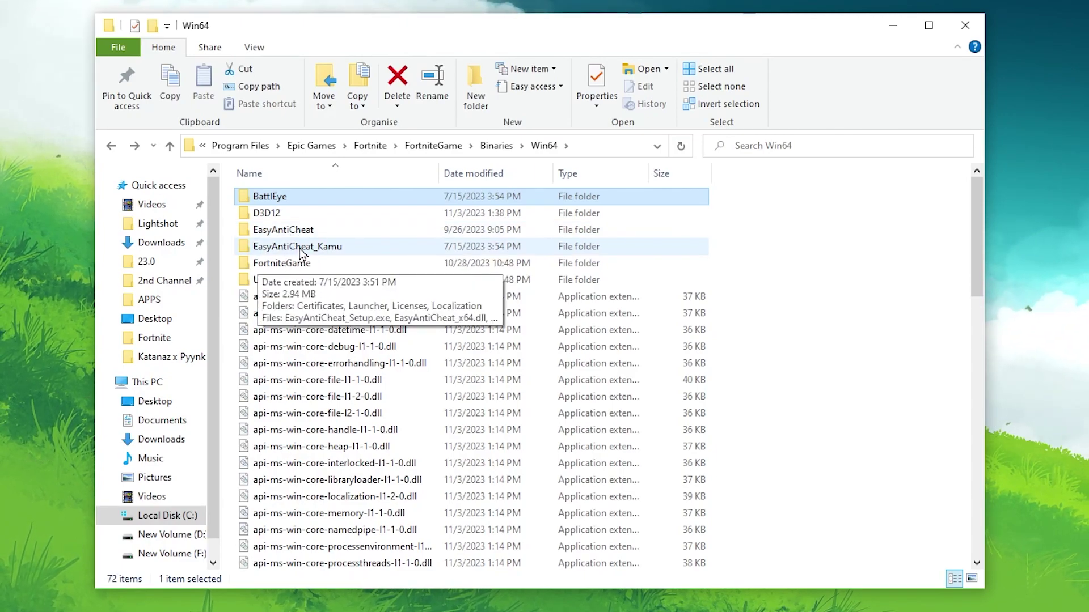
double_click(320, 252)
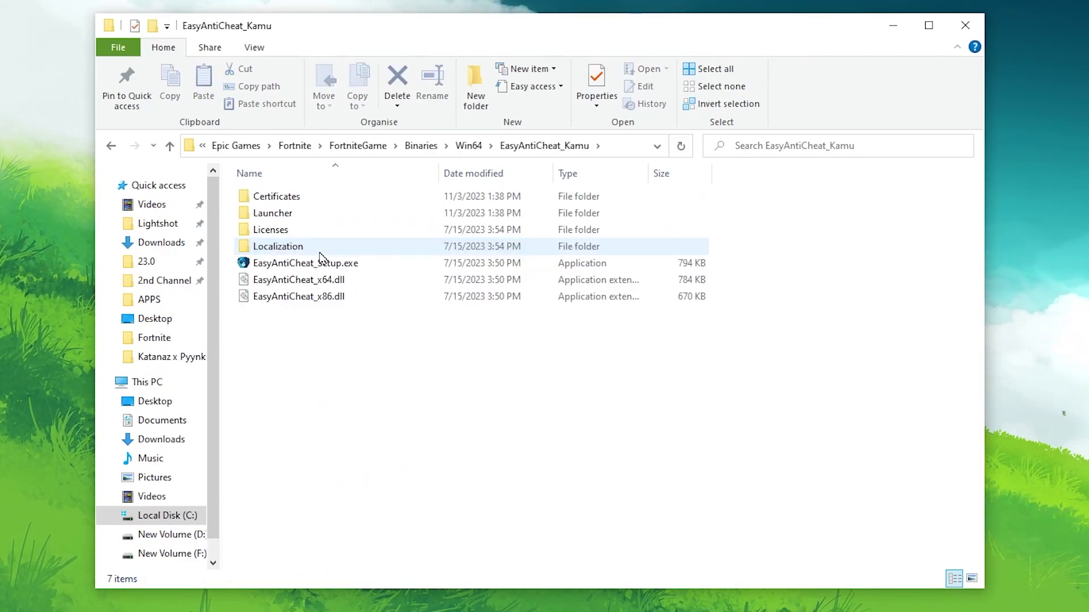
Run EasyAntiCheat_Setup.exe as administrator, allowing device changes, and repair the service for Current (Game 217).
mouse_move(267, 272)
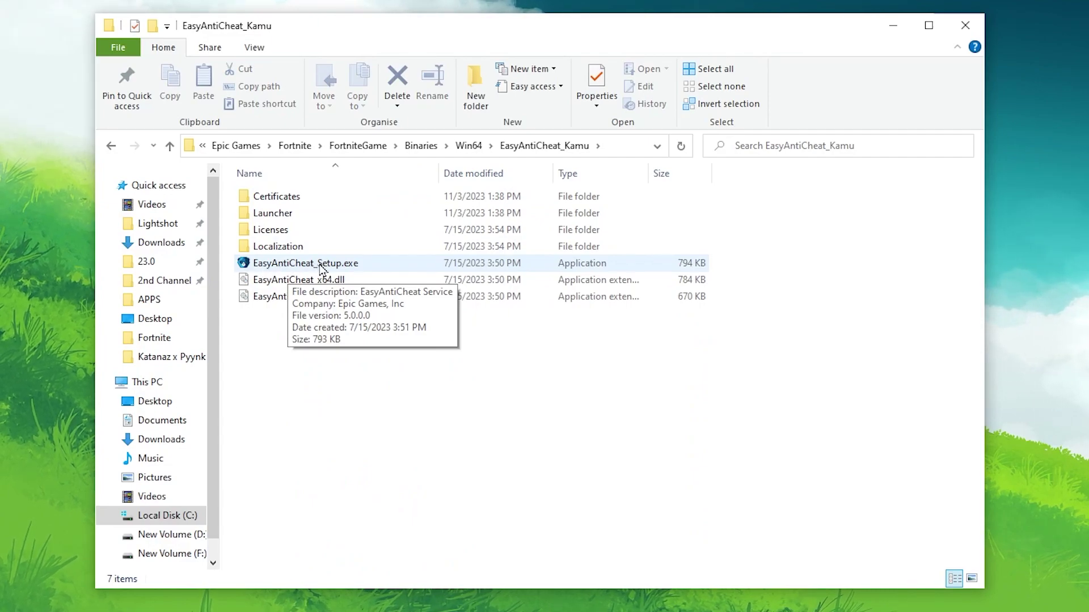
right_click(284, 267)
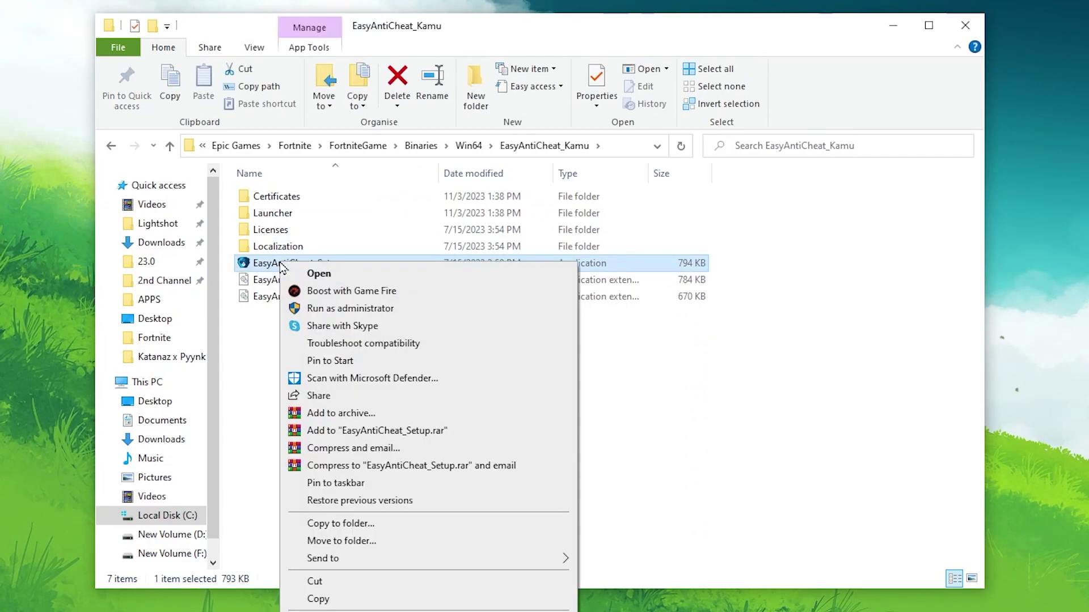
click(354, 309)
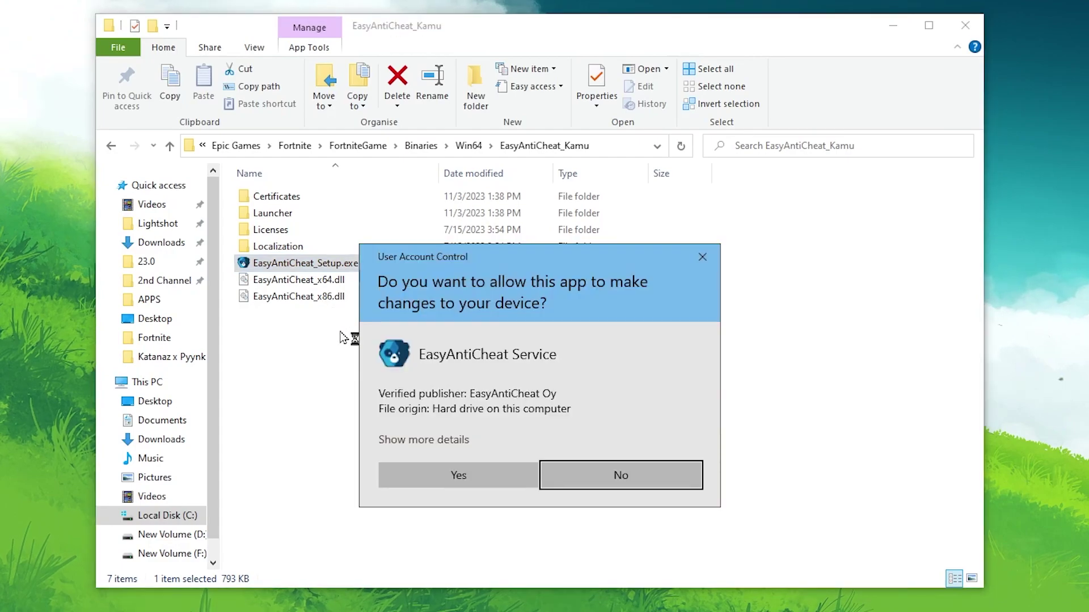
click(457, 475)
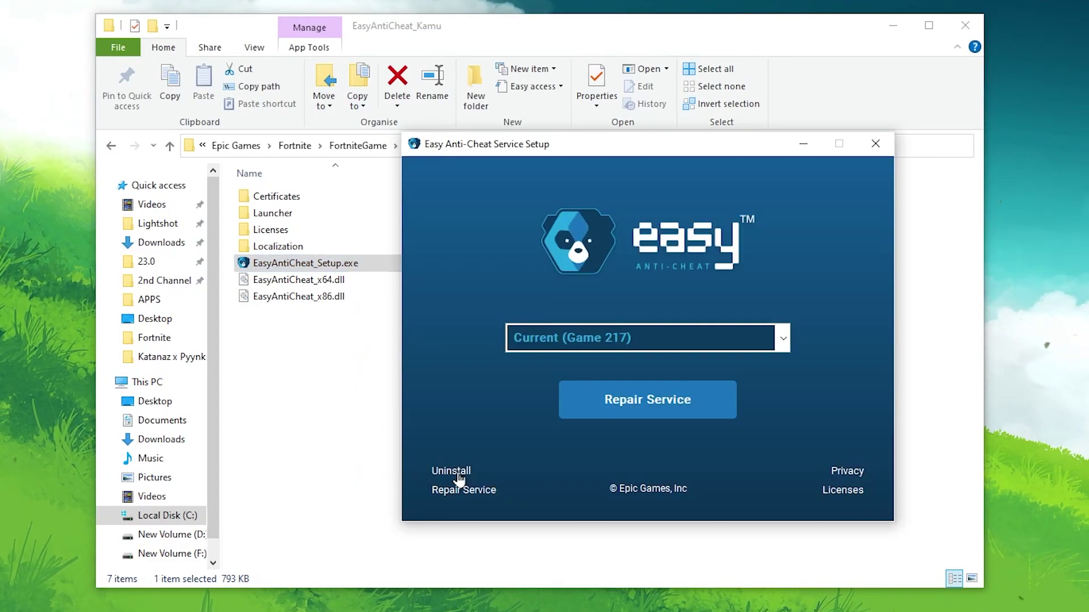
click(628, 408)
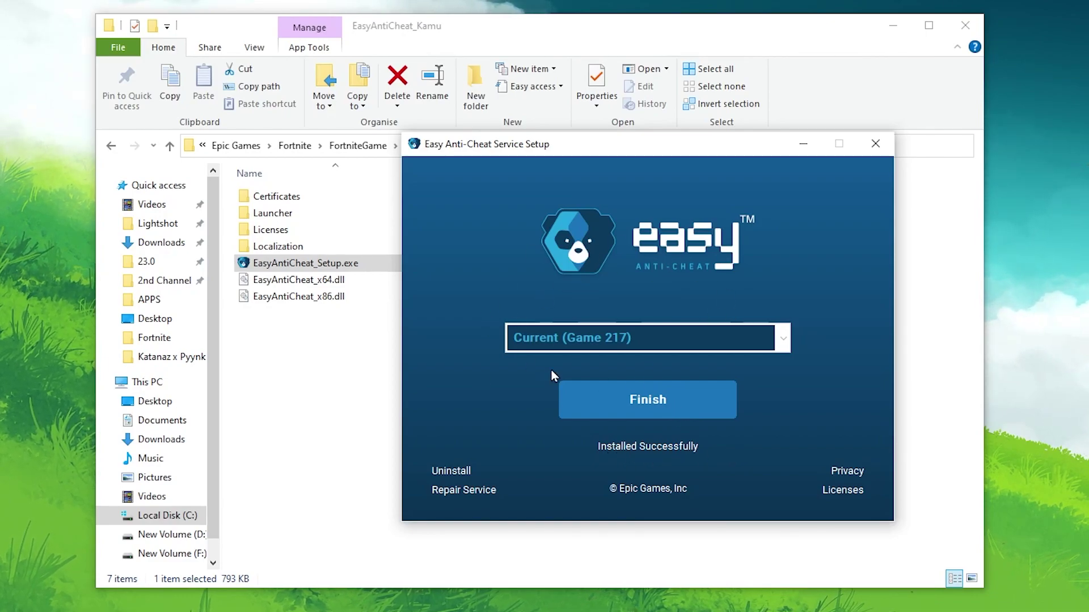
click(645, 400)
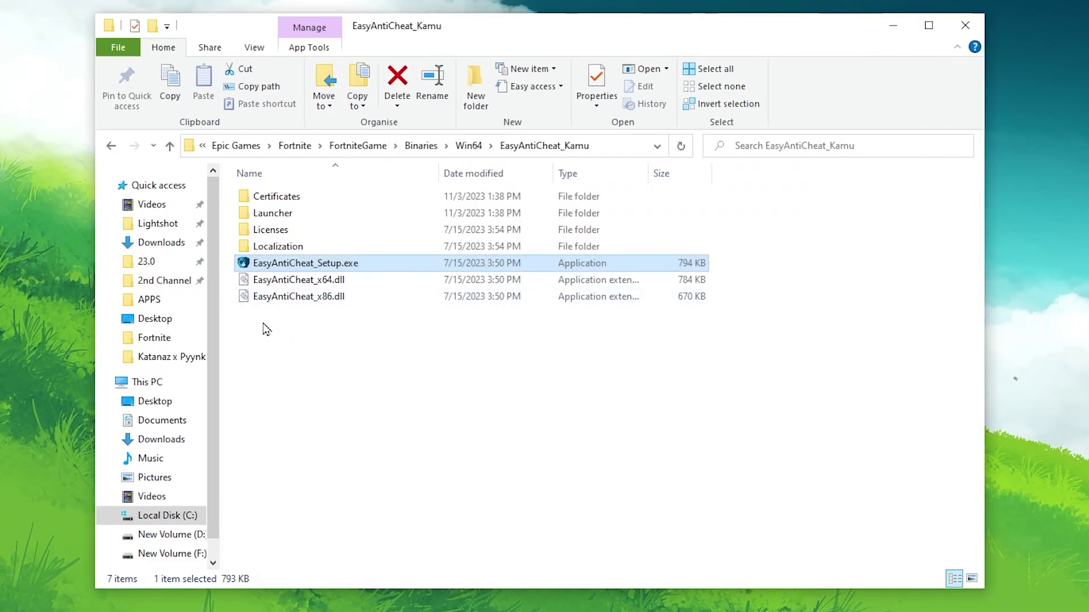
Go back to the Win64 folder and open the compatibility properties of FortniteClient-Win64-Shipping.exe.
key(BackSpace)
scroll(517, 377, down, 10)
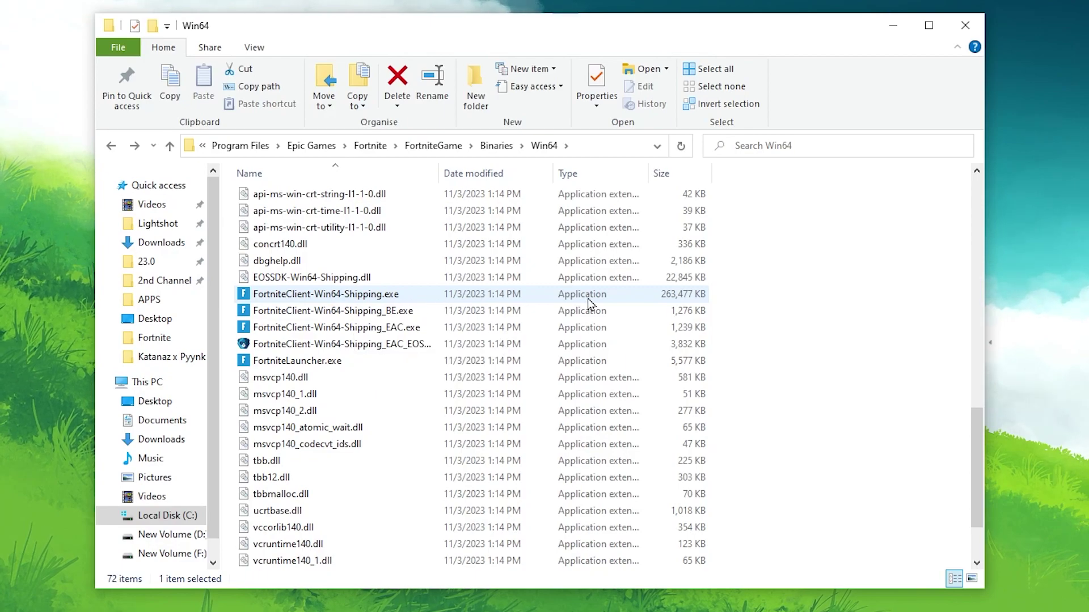
click(317, 296)
right_click(318, 296)
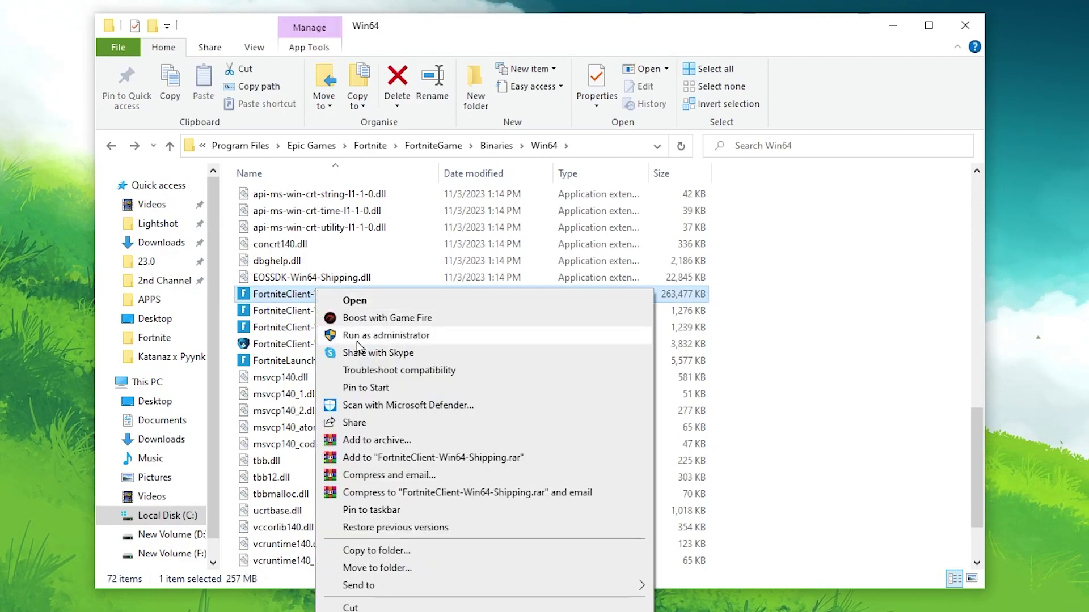
click(369, 590)
drag(479, 181, 505, 0)
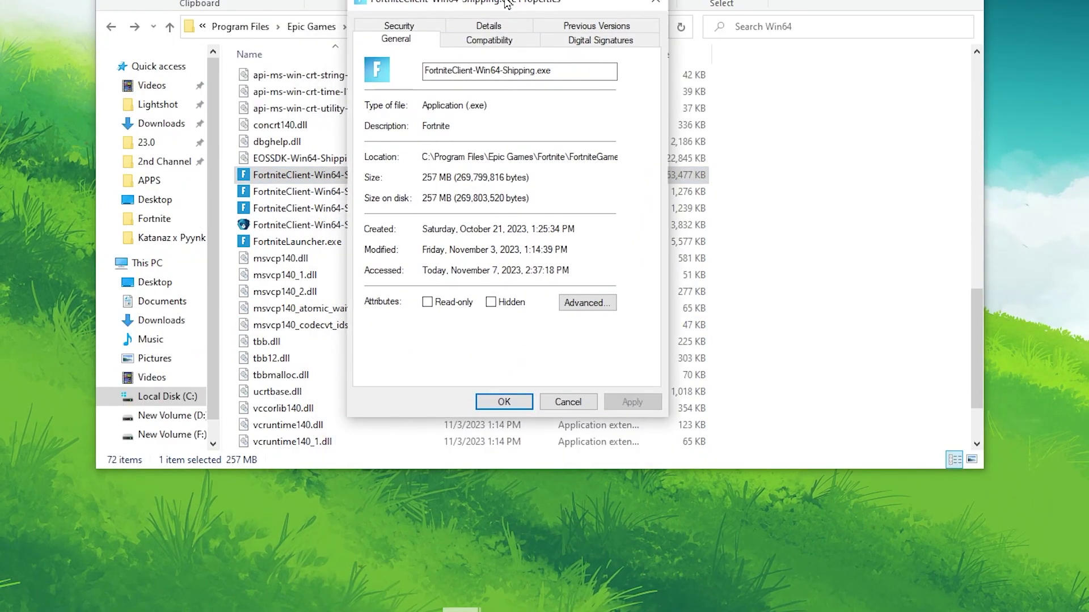
click(487, 40)
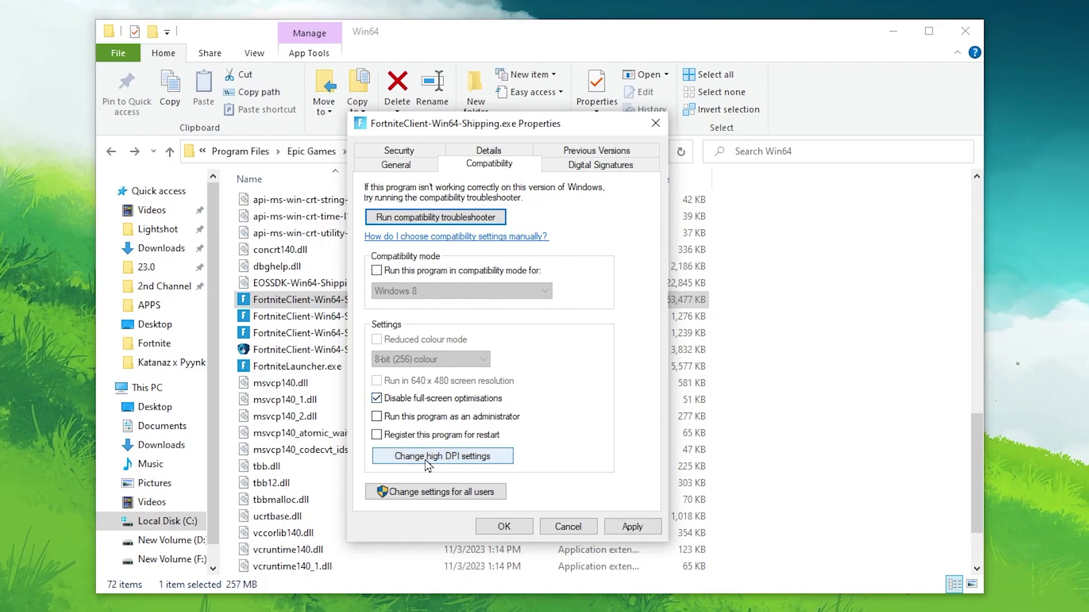
Override the program's high DPI scaling behaviour, with scaling performed by Application.
click(452, 461)
click(423, 429)
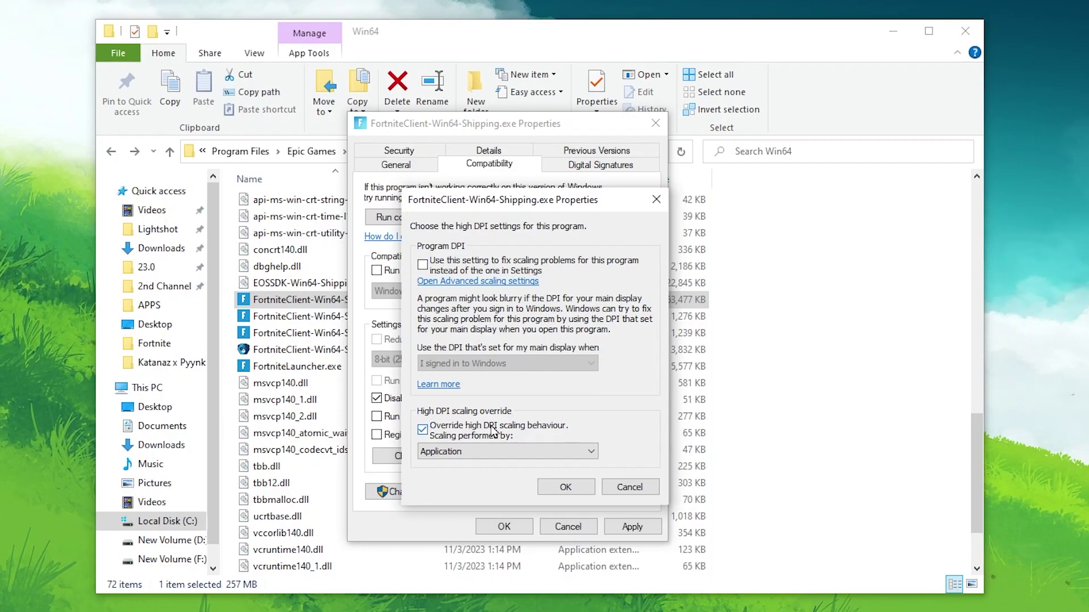
click(565, 488)
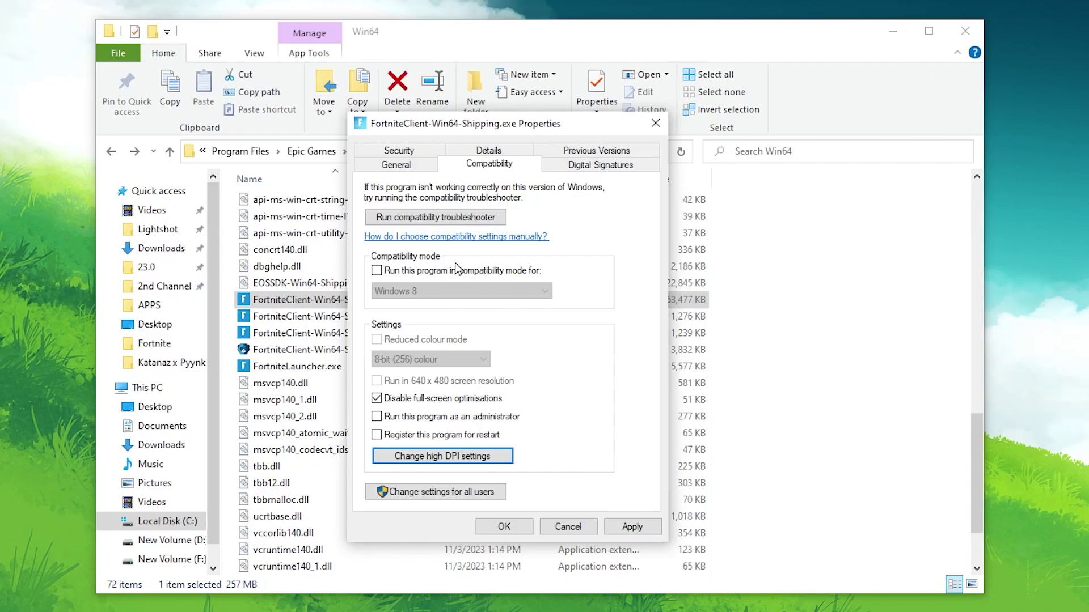
Enable compatibility mode for Windows 8, apply the properties and close the folder window.
click(376, 271)
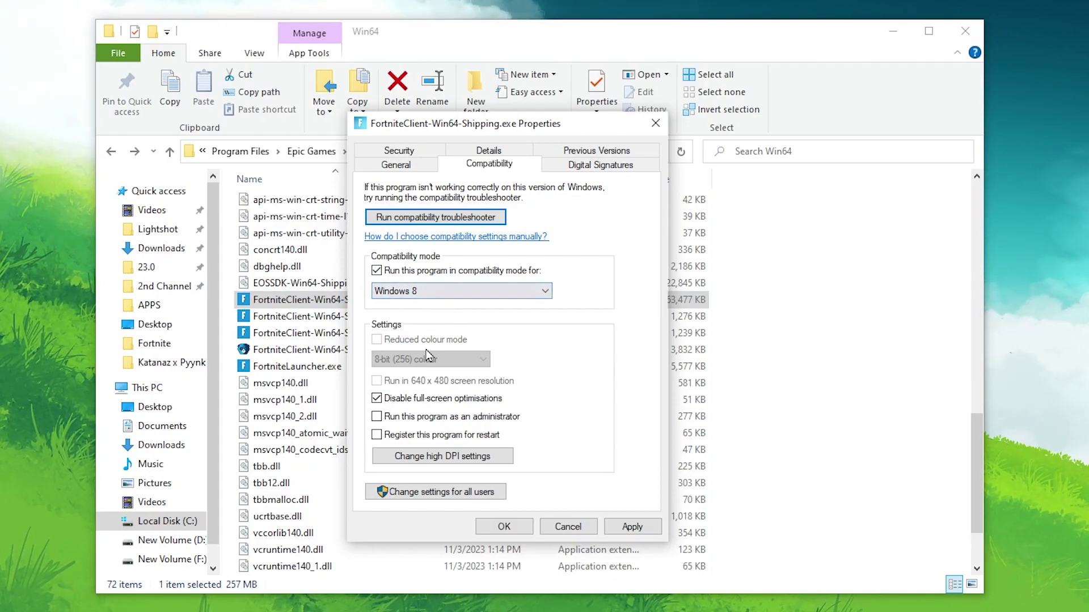
click(636, 530)
click(504, 528)
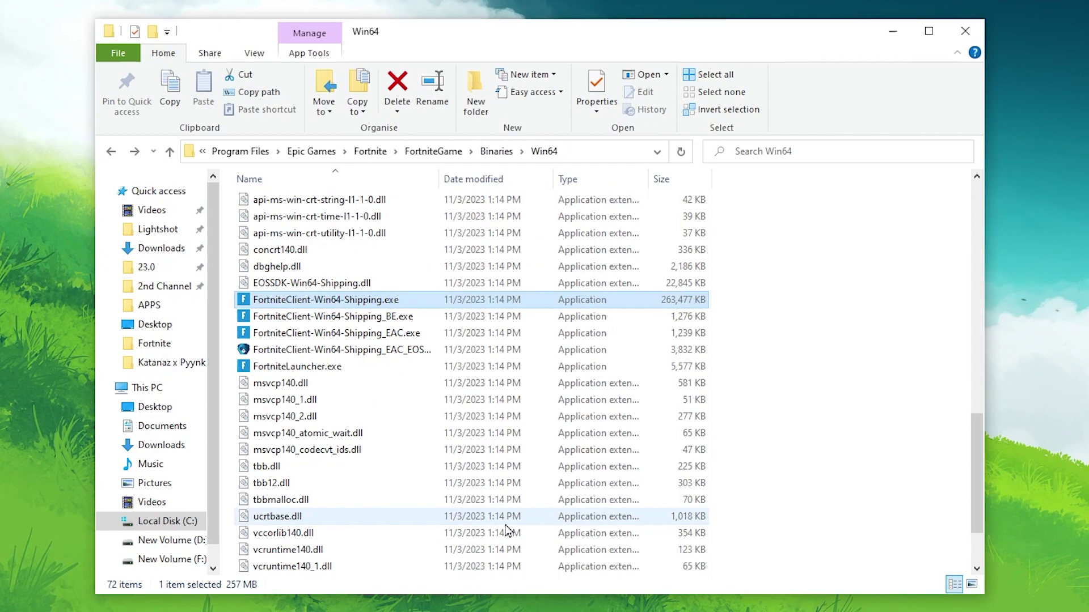
click(963, 35)
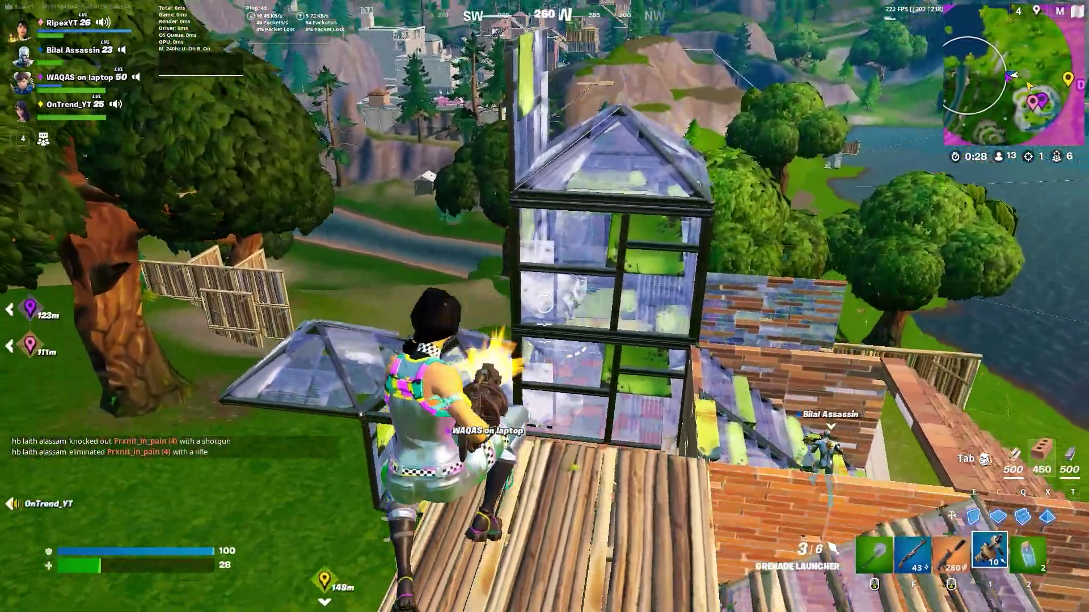
key(f)
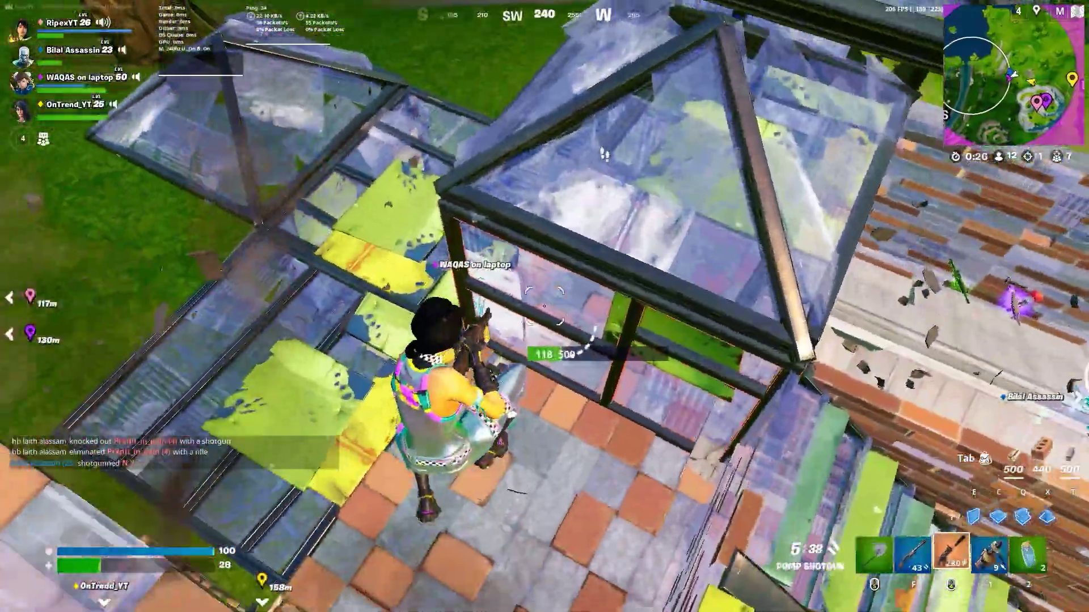
scroll(544, 306, down, 1)
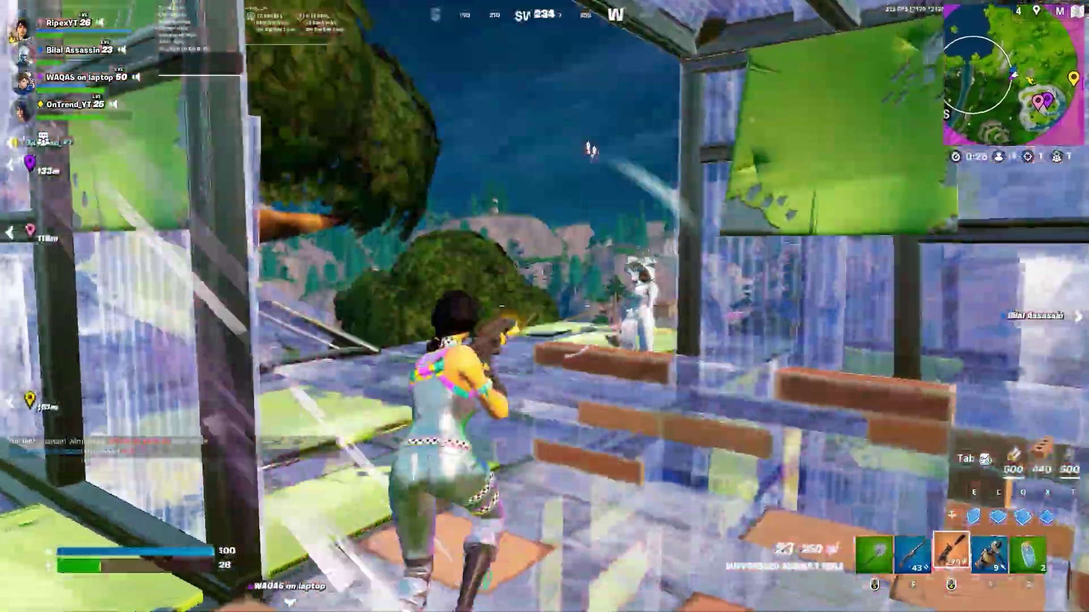
click(544, 306)
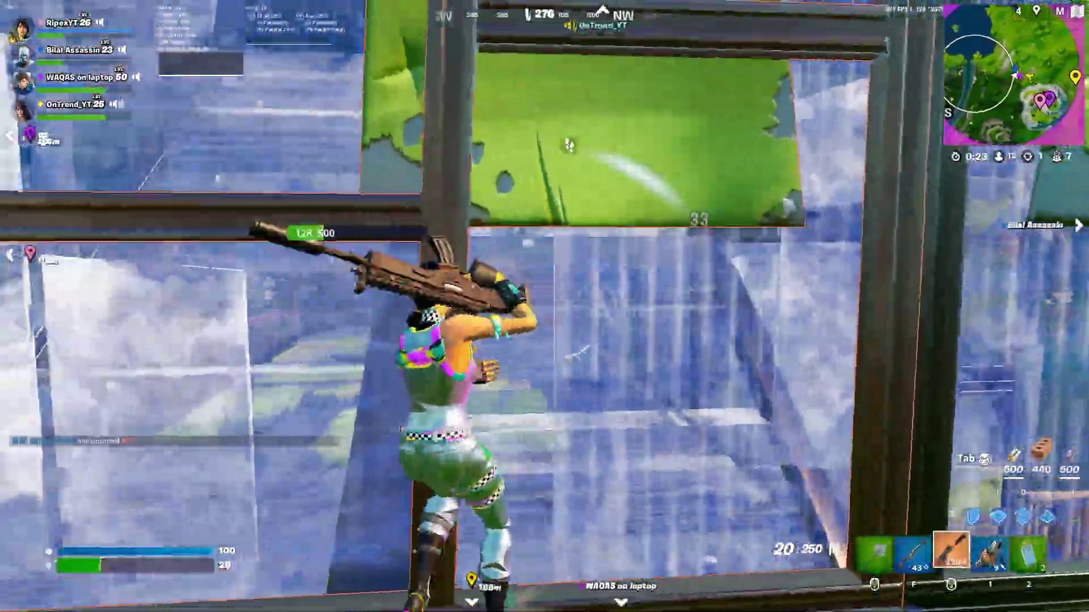
click(545, 306)
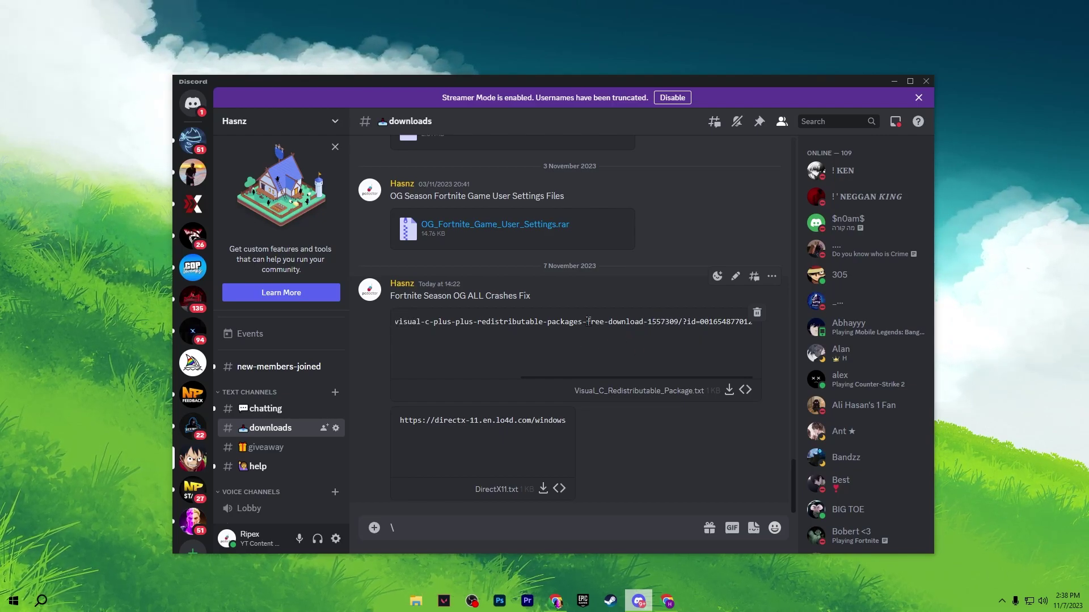
Download DirectX11.txt from the Discord downloads channel, then open it from the desktop and copy the link it contains.
click(543, 489)
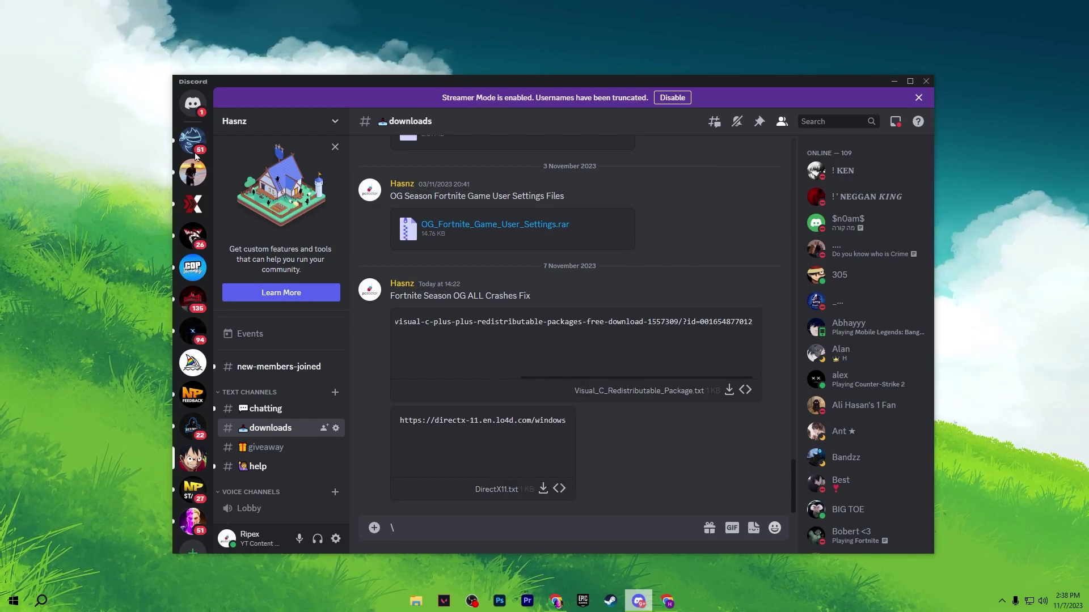
click(894, 81)
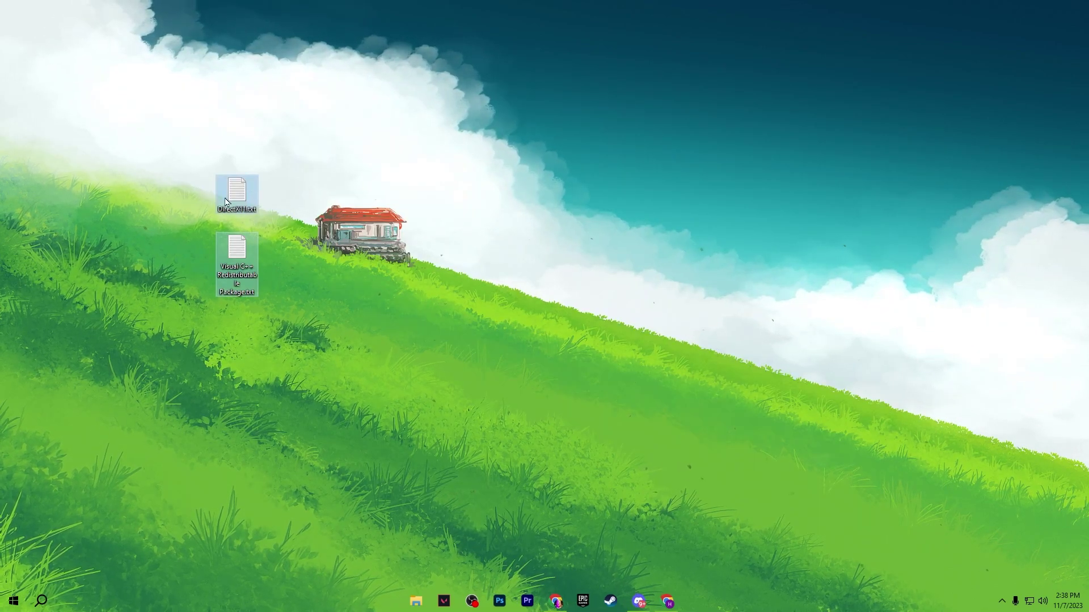
double_click(243, 199)
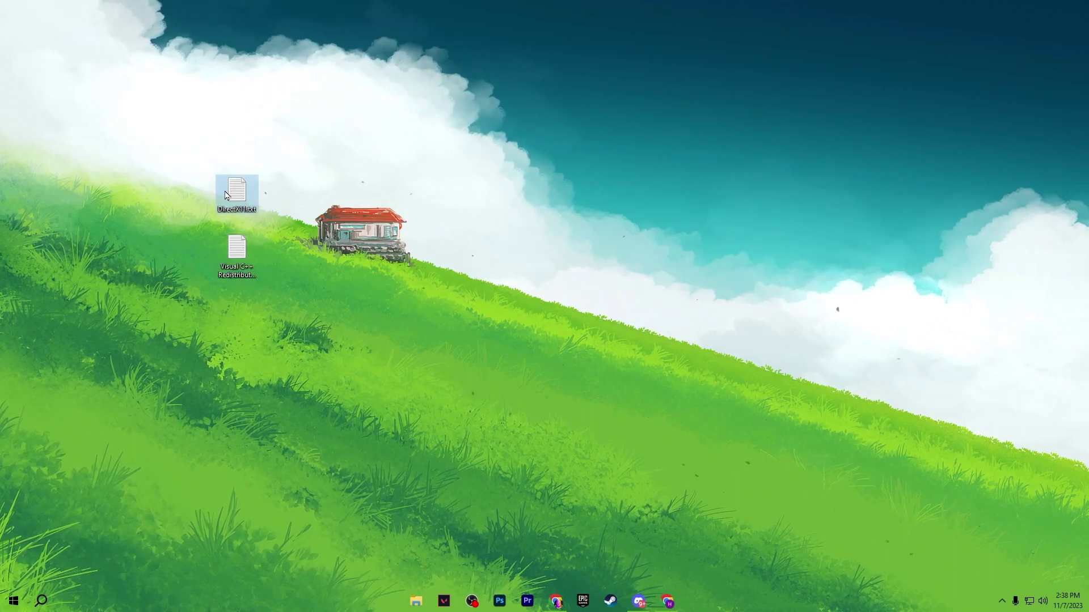
key(ctrl+a)
key(ctrl+c)
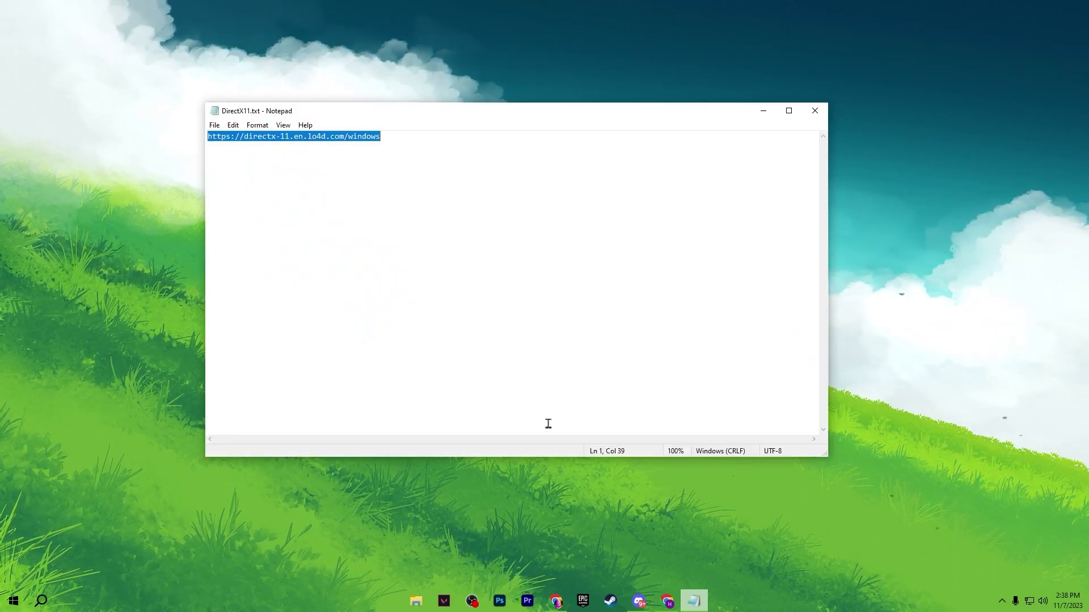
click(557, 601)
key(ctrl+v)
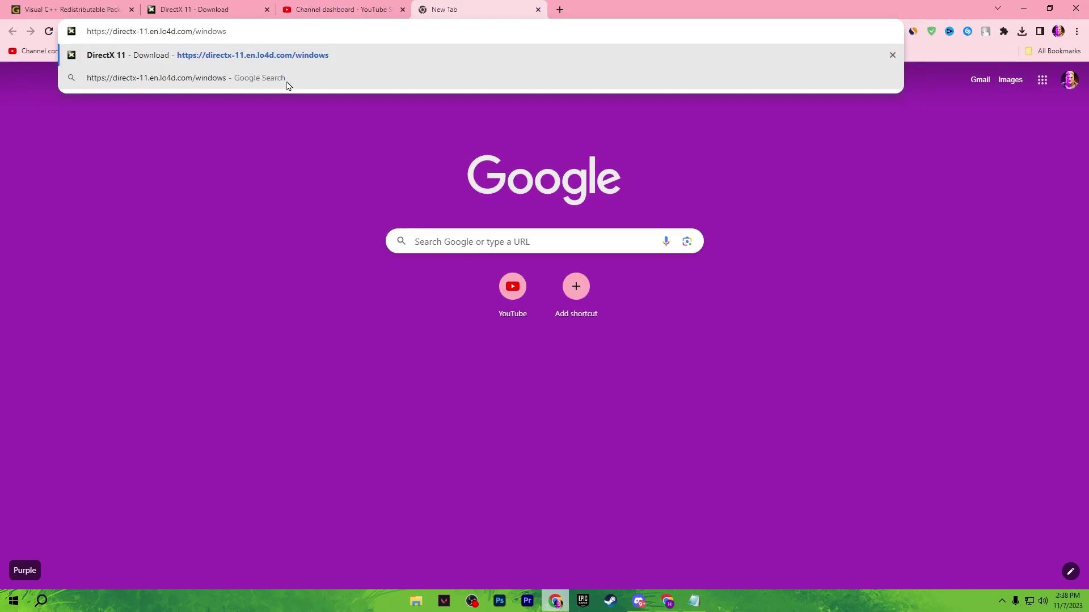
key(Return)
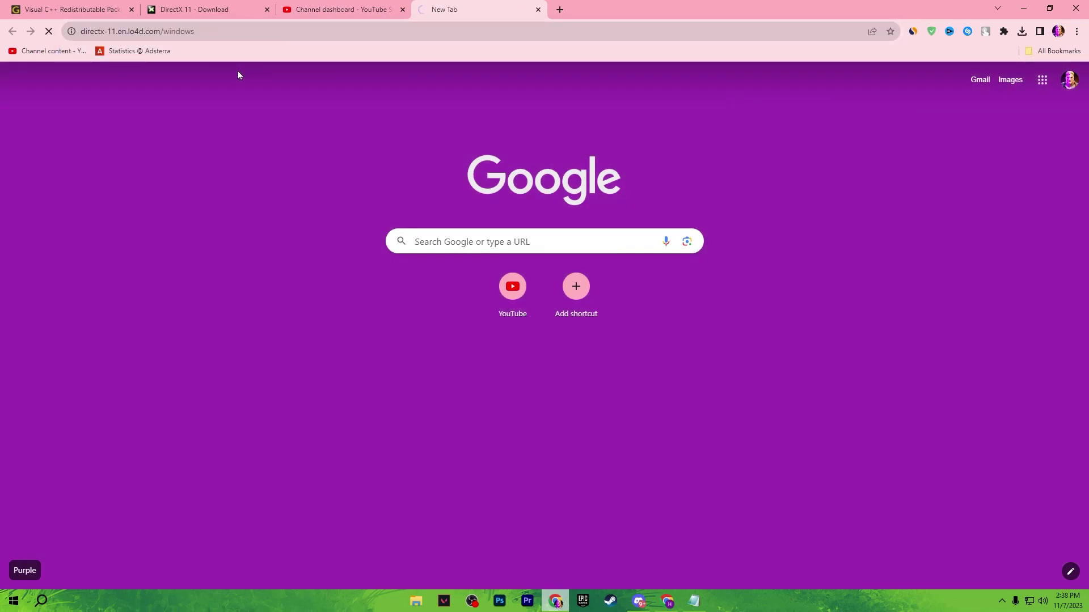
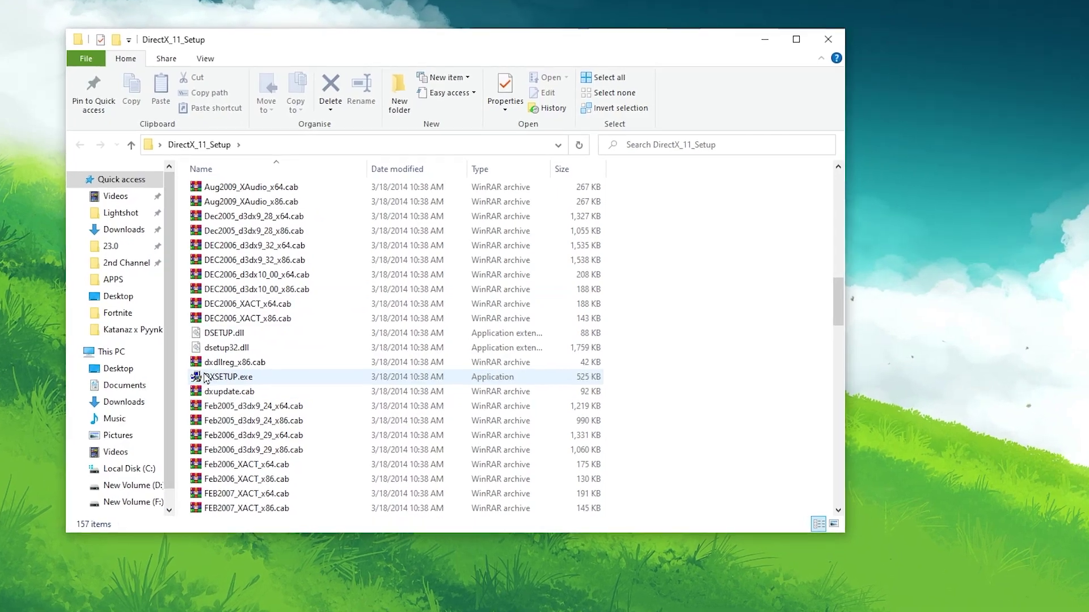
Run DXSETUP.exe from the DirectX_11_Setup folder, allow device changes, accept the license agreement and install the DirectX components.
double_click(207, 383)
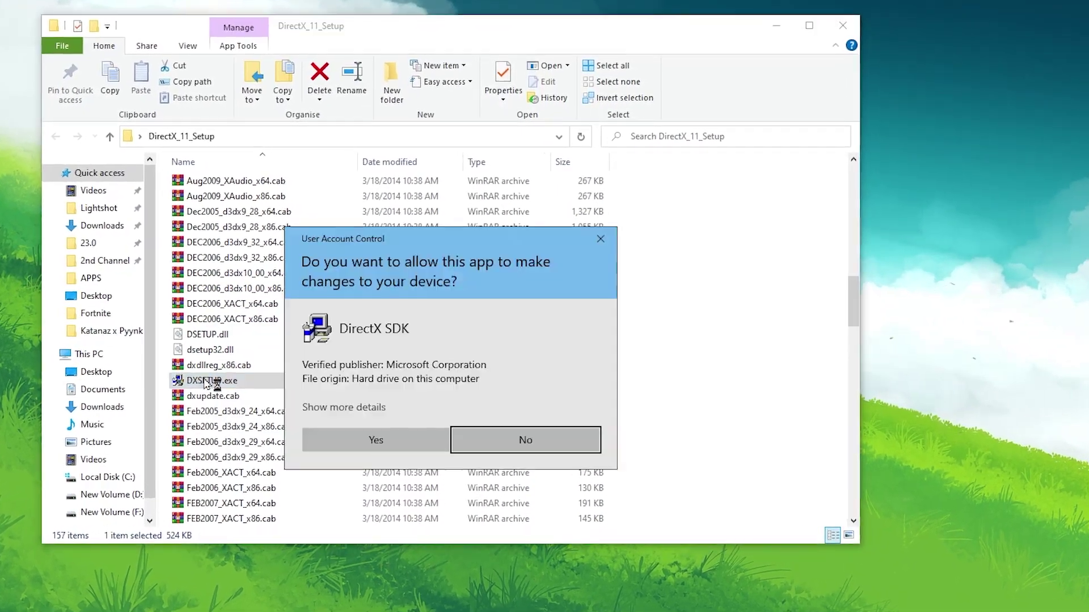
click(406, 437)
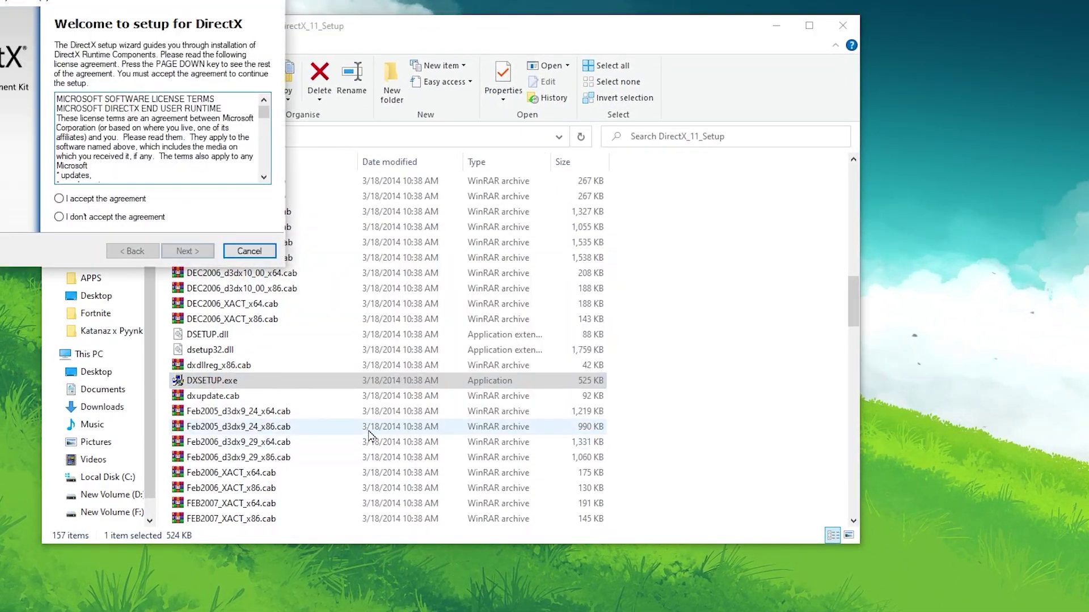
click(101, 199)
drag(123, 16, 660, 96)
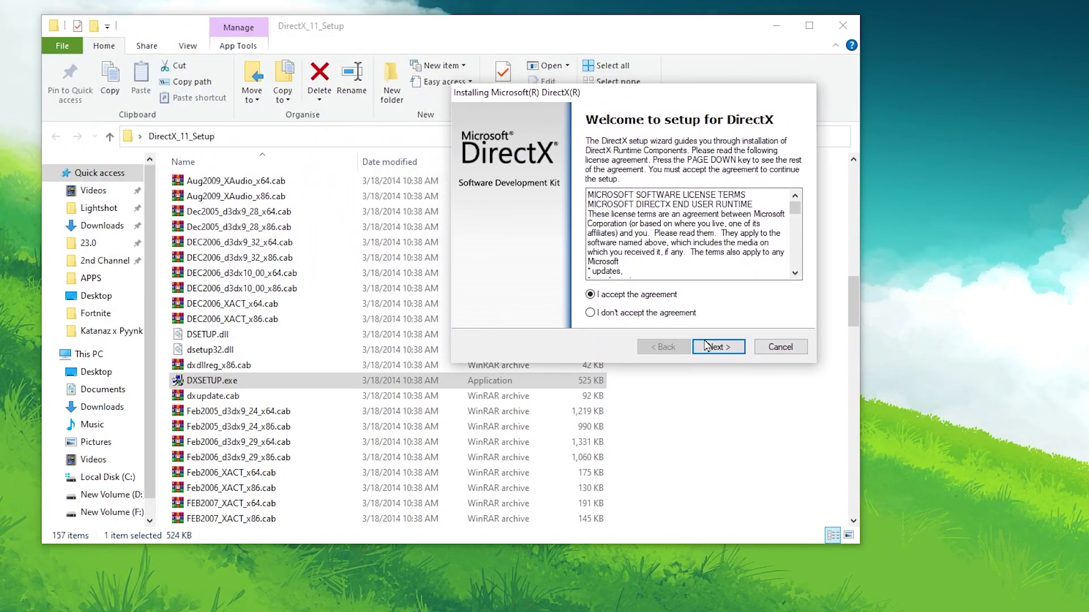
click(709, 347)
click(713, 352)
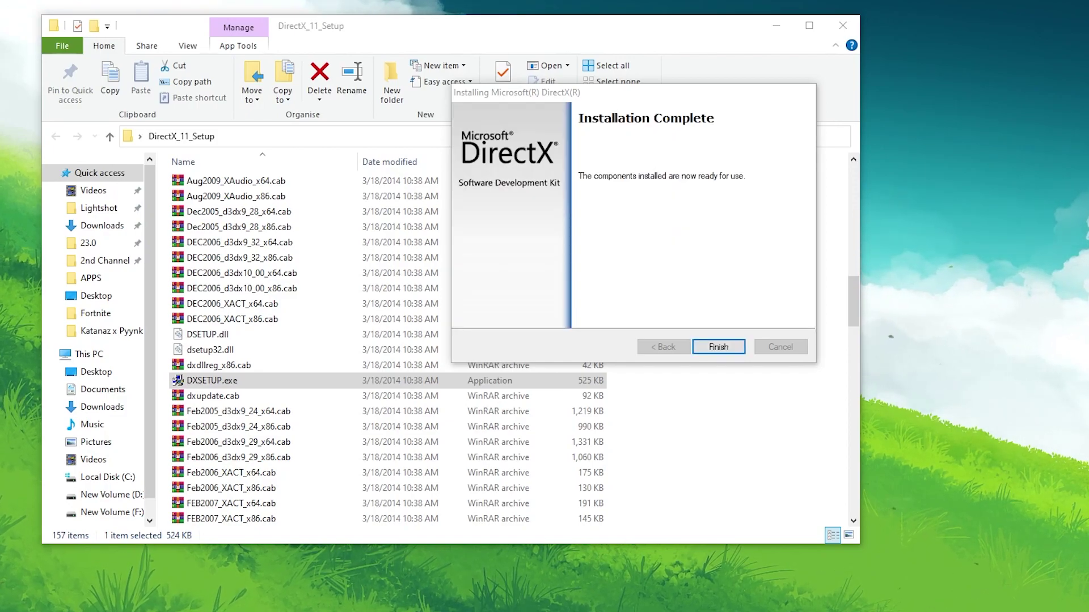
Finish the DirectX installer and close the DirectX_11_Setup folder.
click(723, 347)
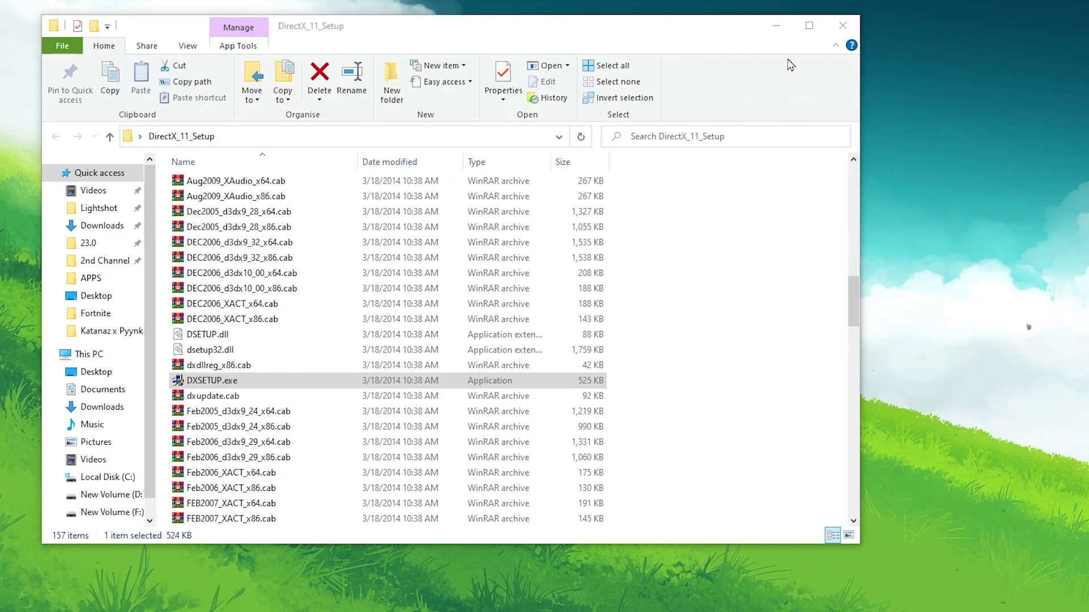
click(842, 25)
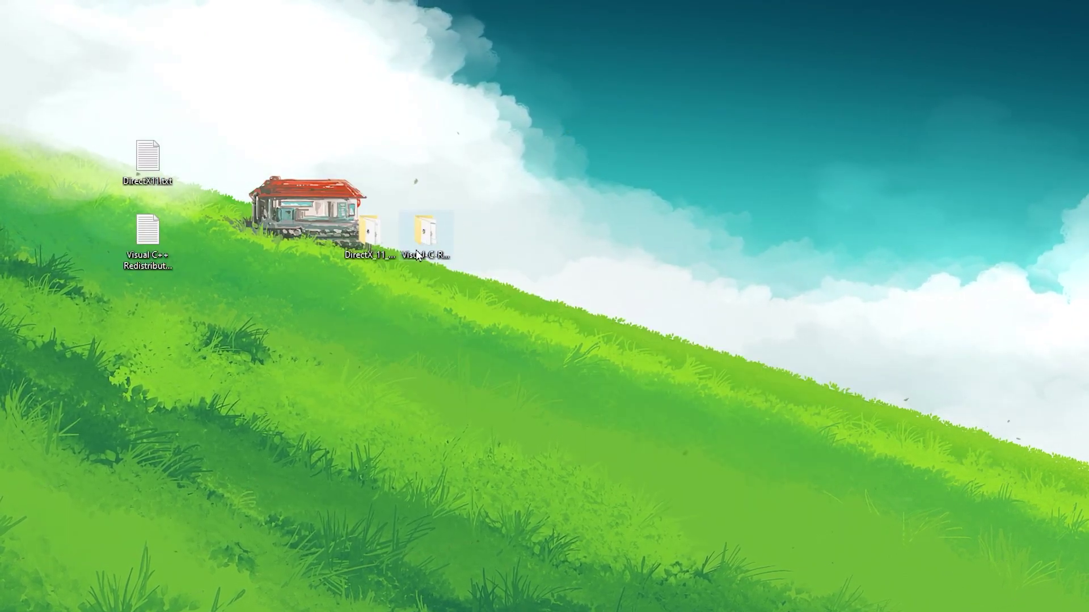
Open the Visual-C-Runtimes-All-in-One-Oct-2018 folder from the desktop and select all the vcredist installers.
click(430, 231)
double_click(429, 230)
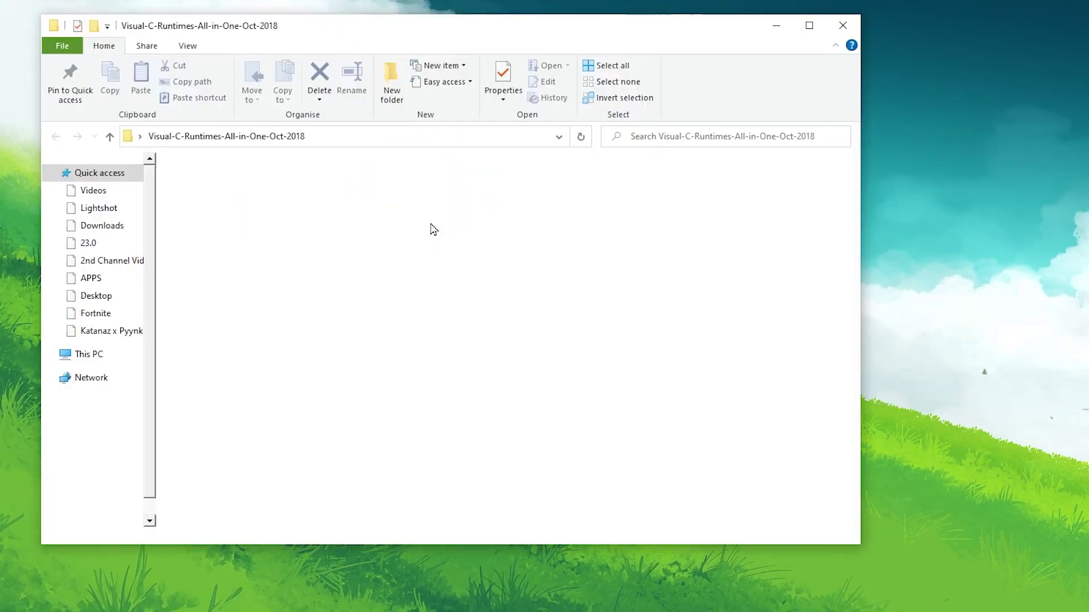
drag(210, 381, 567, 210)
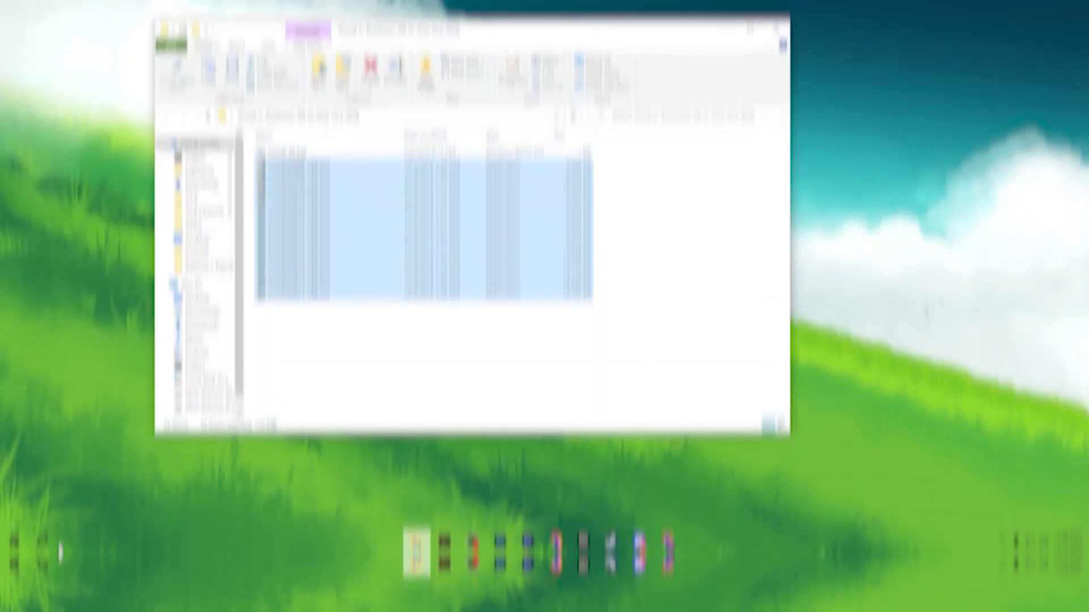
Search Windows for Apps & features, examine the installed Microsoft Visual C++ Redistributable entries and close Settings.
click(41, 601)
text(APP)
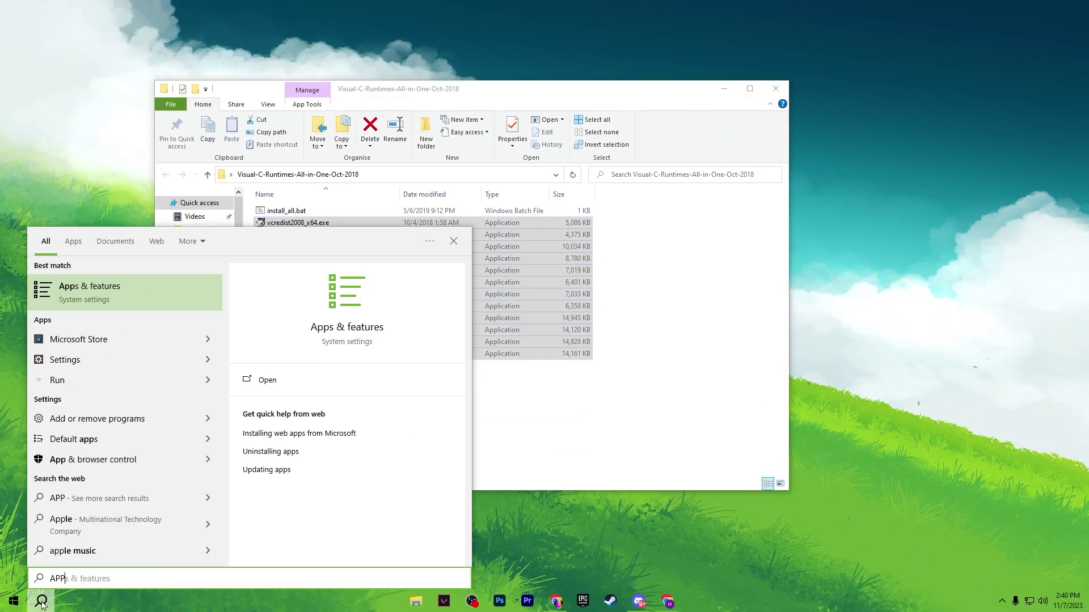
click(90, 292)
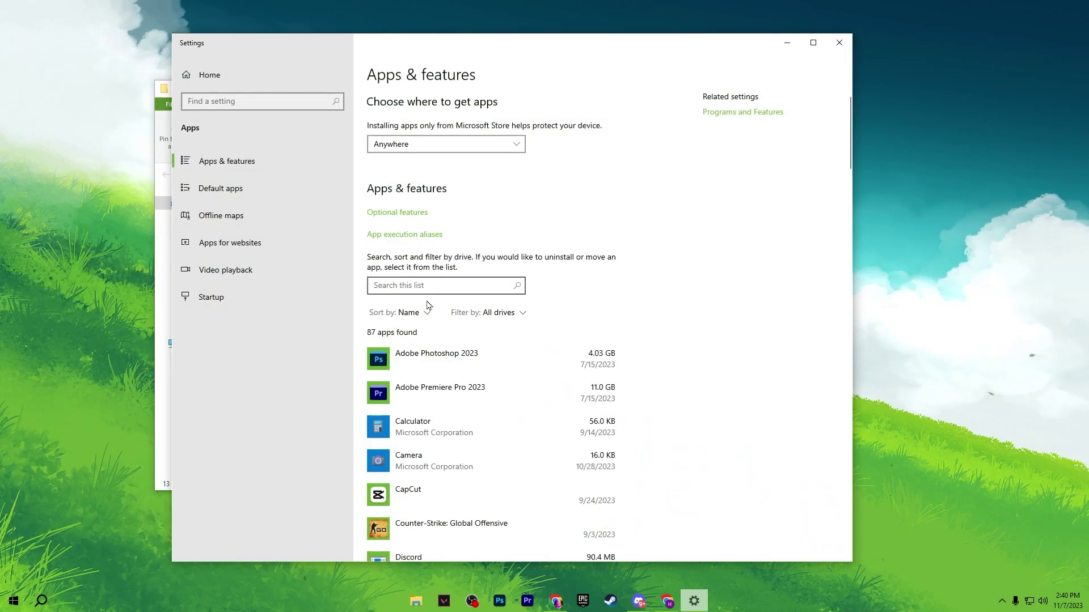
scroll(439, 394, down, 15)
scroll(431, 402, down, 10)
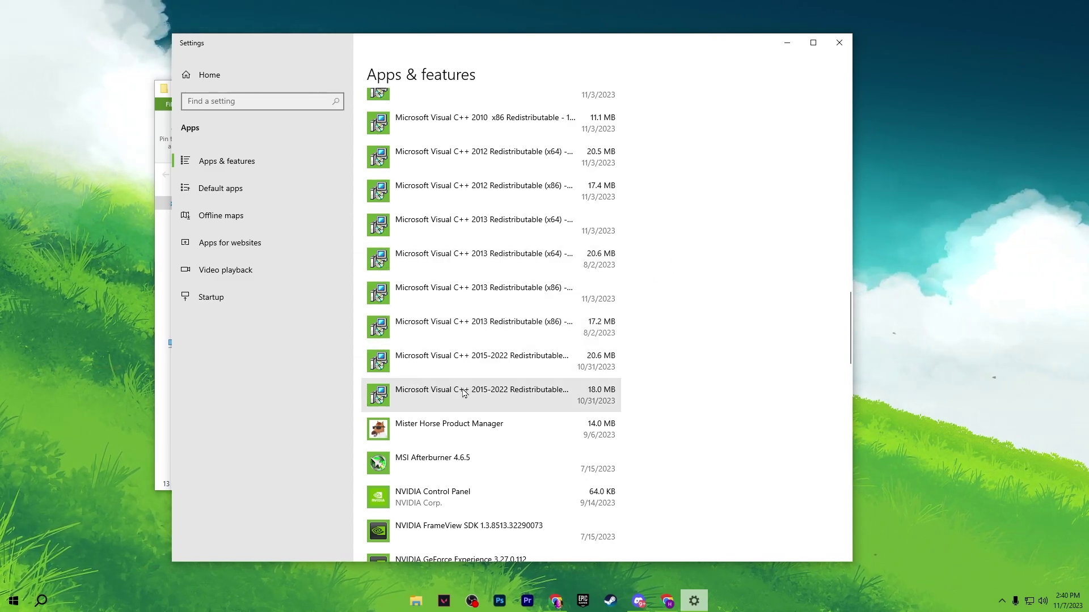
scroll(488, 362, up, 5)
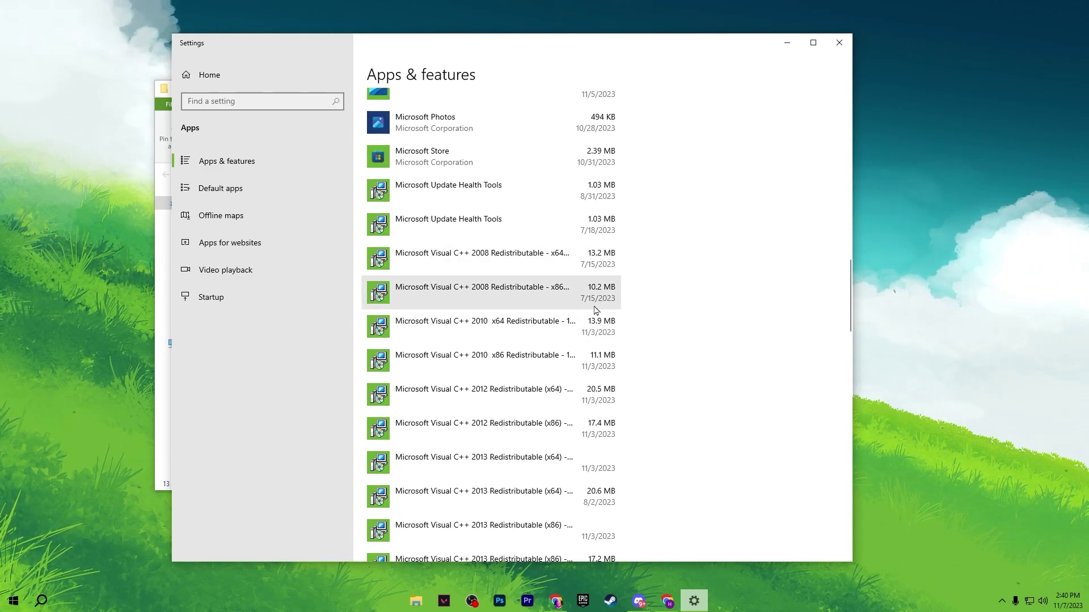
scroll(540, 467, down, 6)
scroll(499, 402, up, 10)
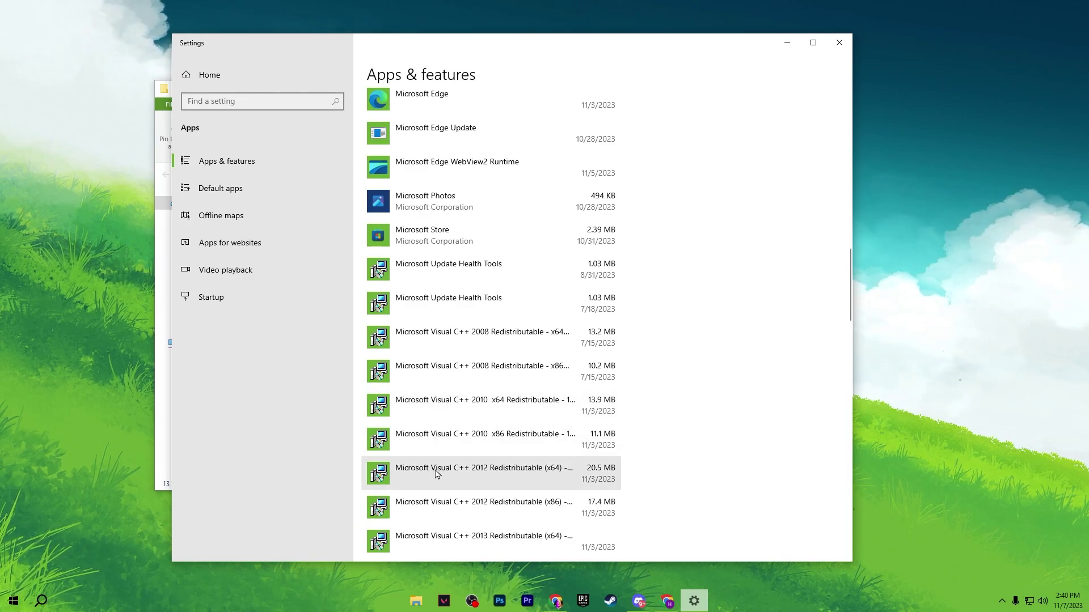
click(839, 42)
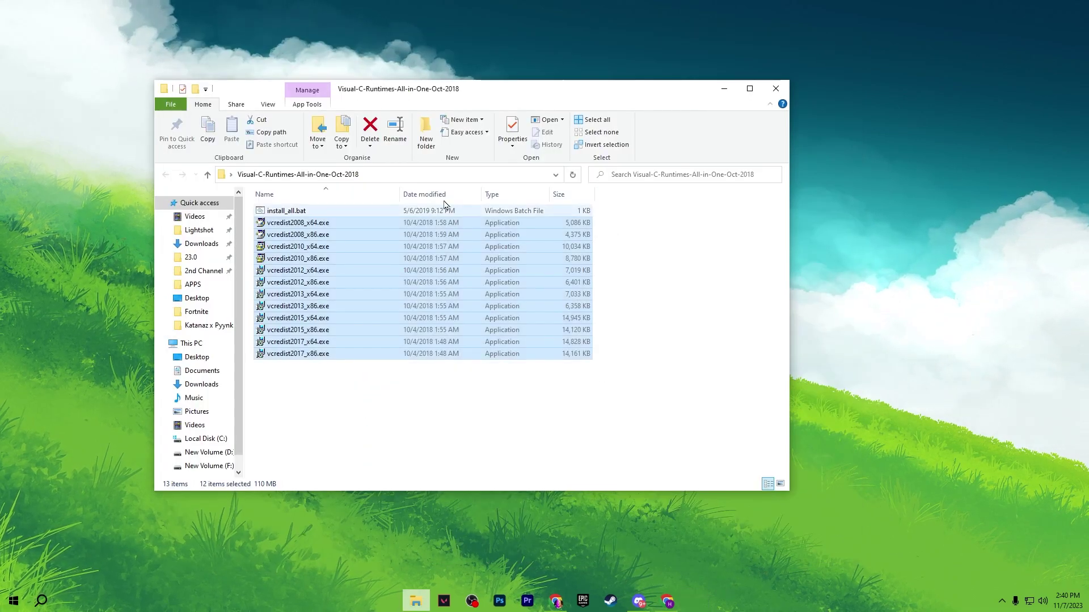
click(302, 224)
click(277, 214)
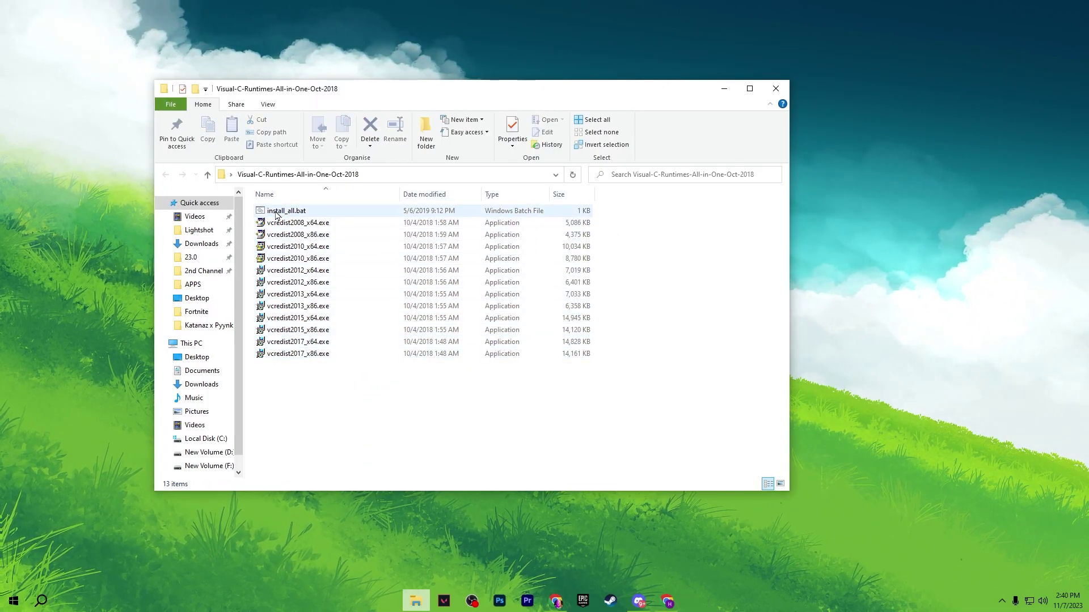
drag(620, 232, 421, 381)
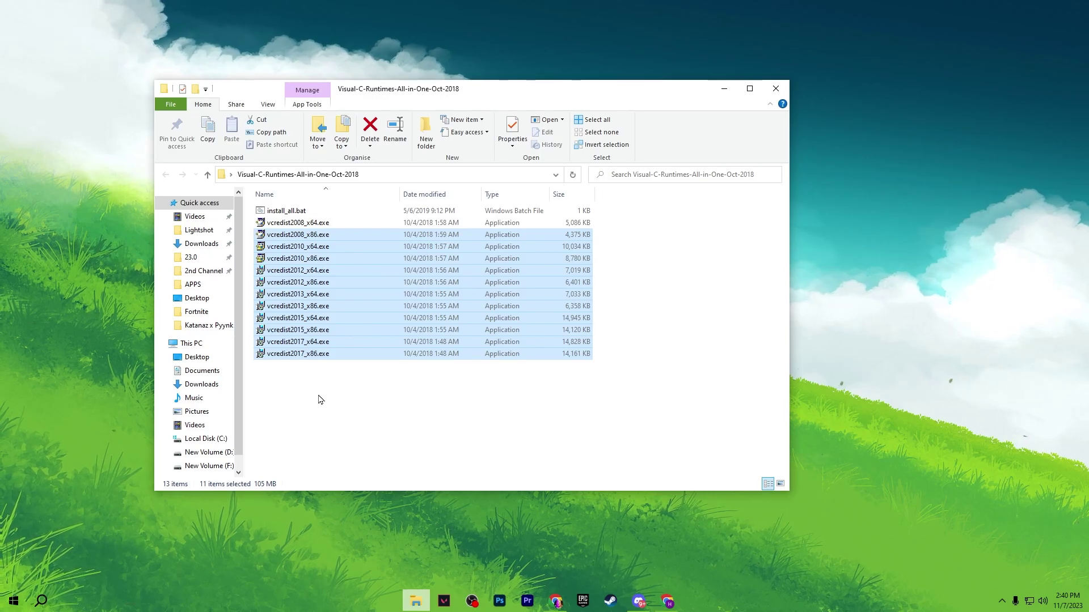
click(425, 418)
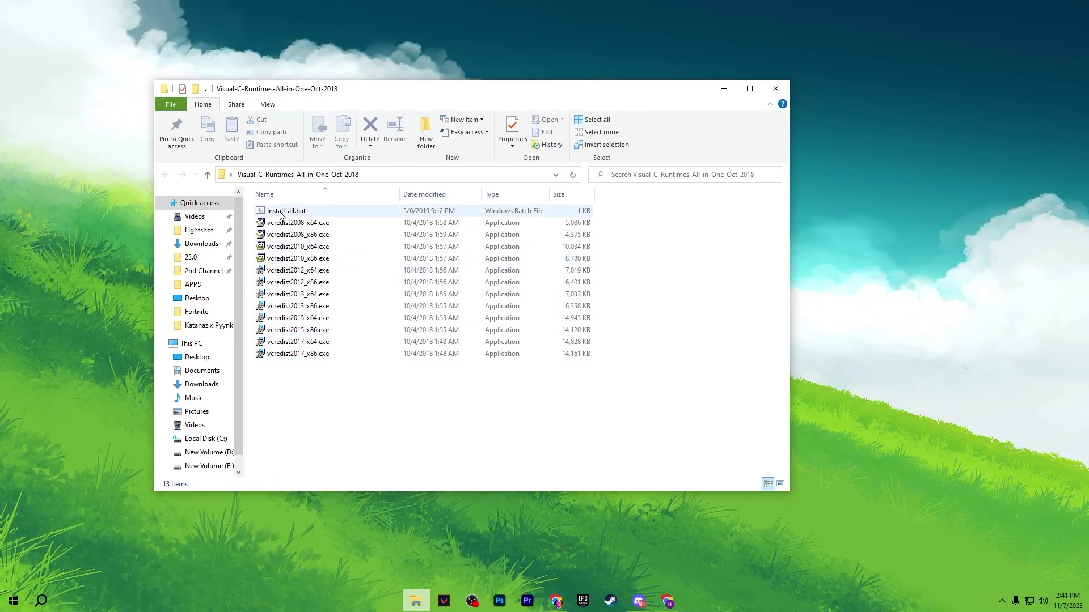
right_click(280, 214)
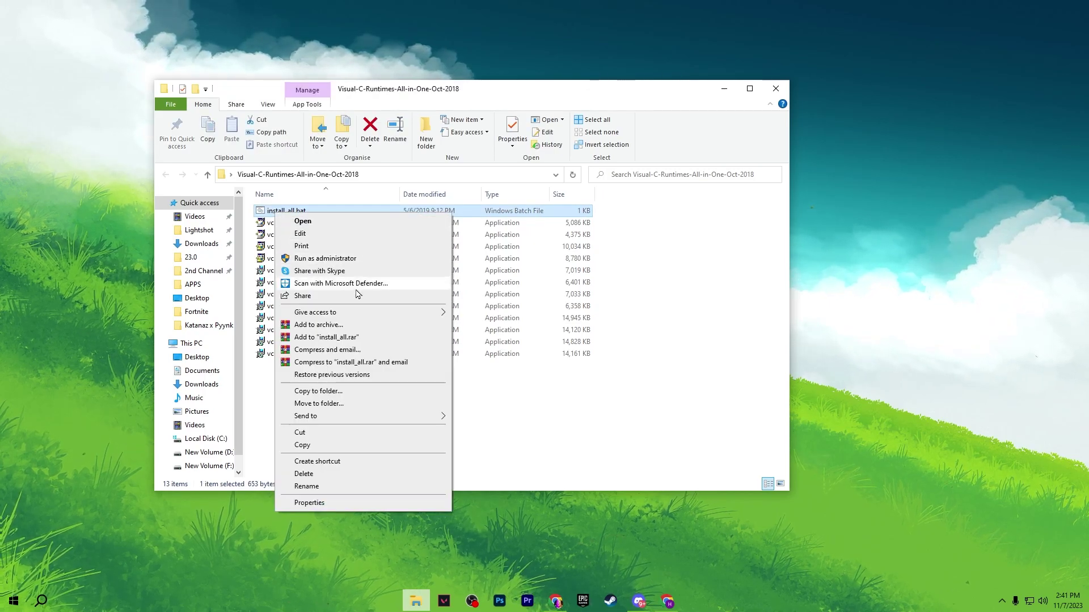
click(486, 389)
drag(301, 397, 381, 218)
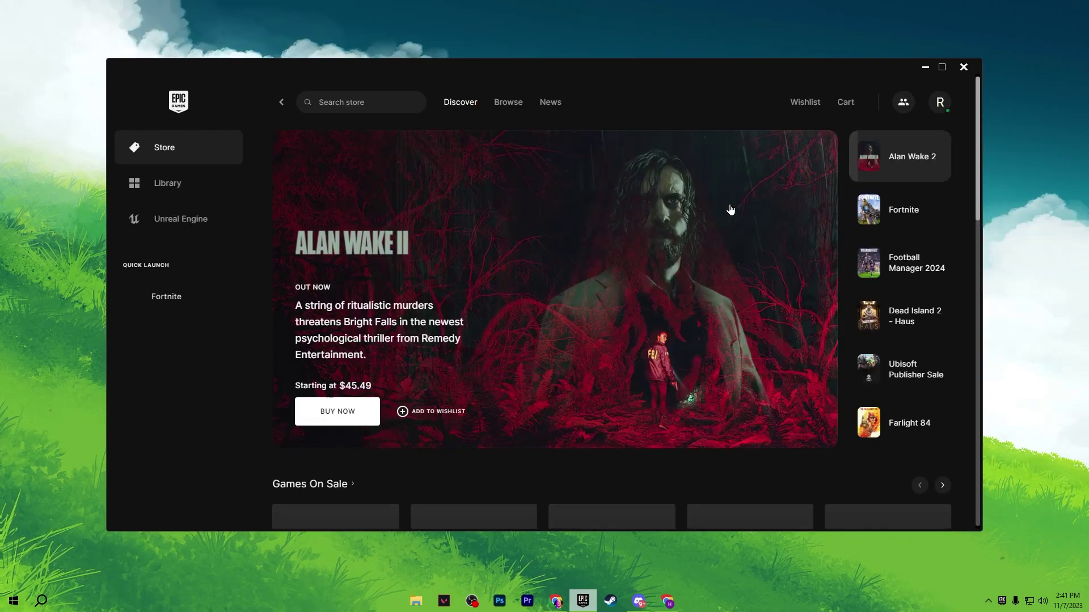
In the Epic Games Launcher, open the settings and review the Preferences and Desktop Notifications options.
click(939, 103)
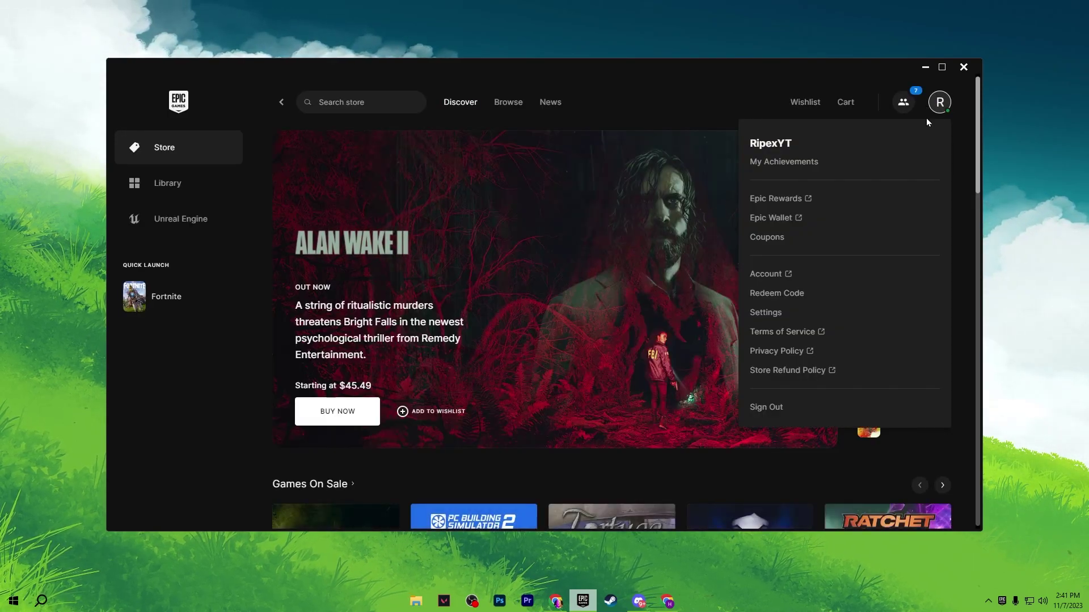
click(767, 314)
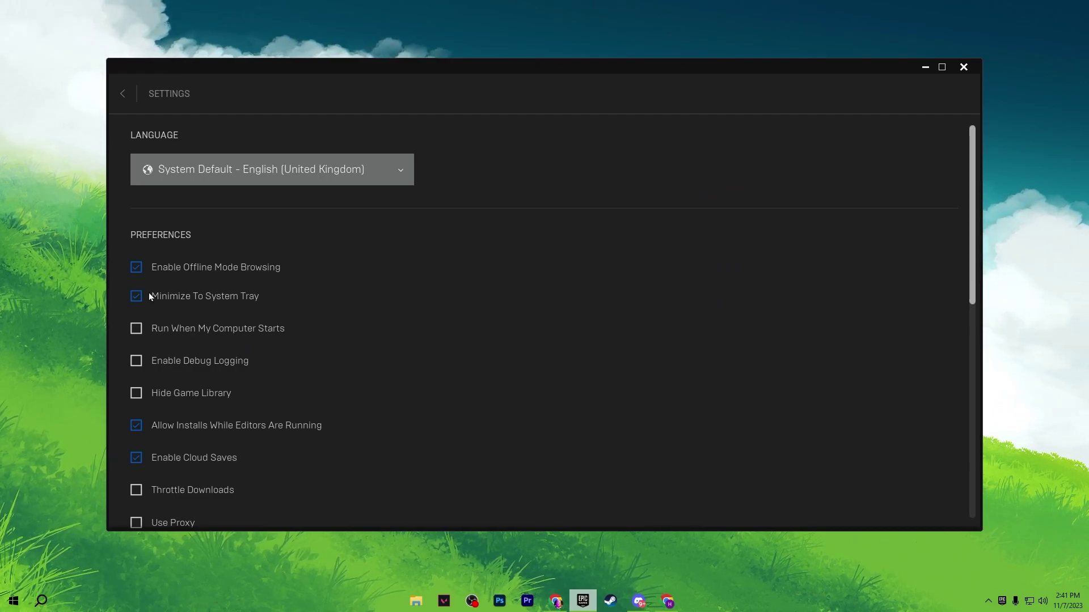
scroll(153, 240, down, 1)
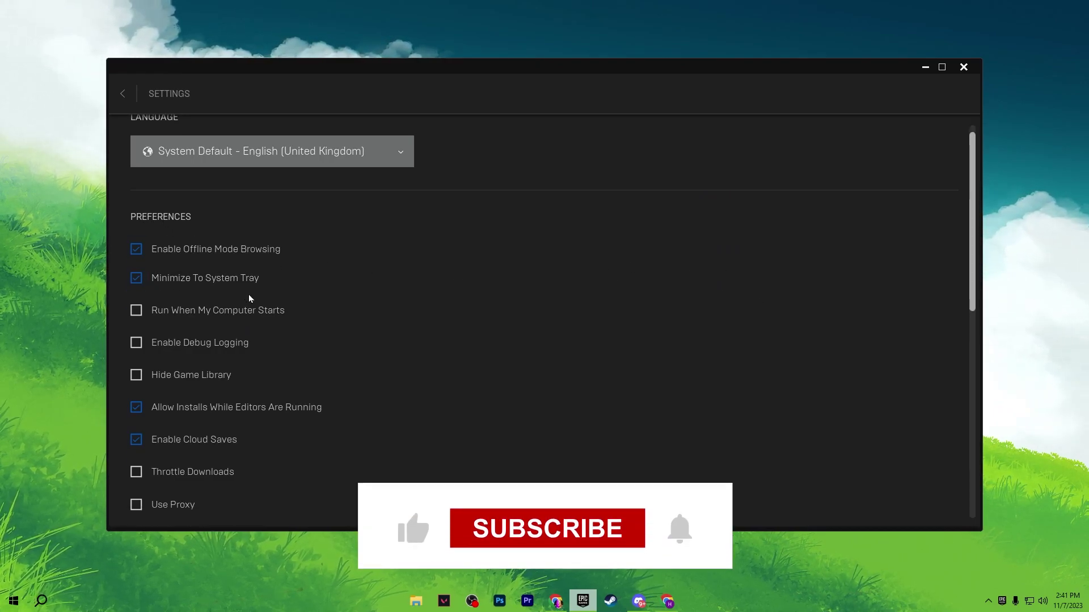
scroll(147, 378, down, 1)
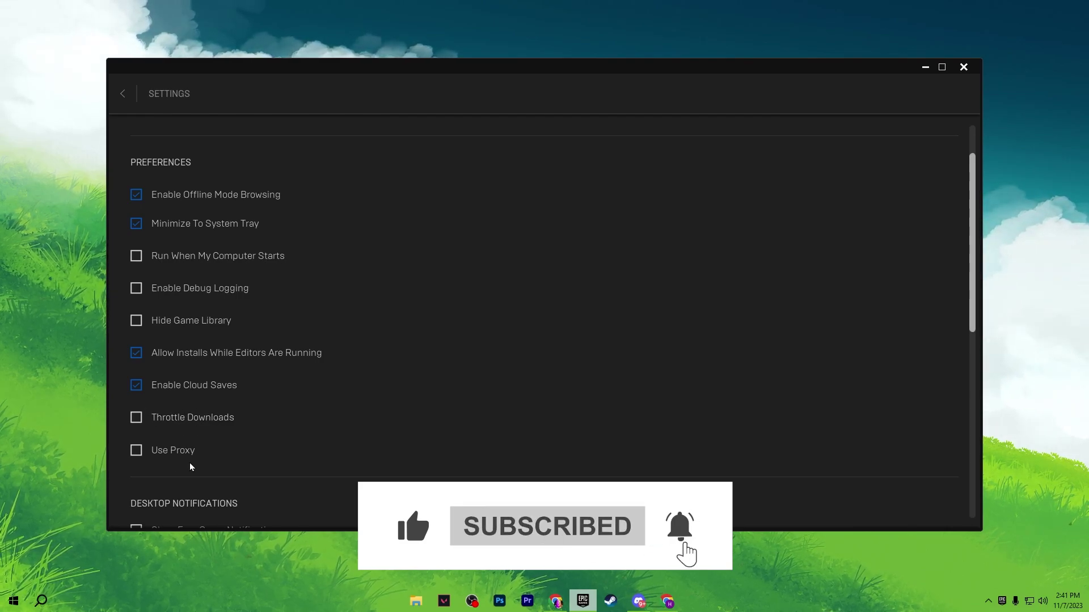
scroll(246, 419, down, 1)
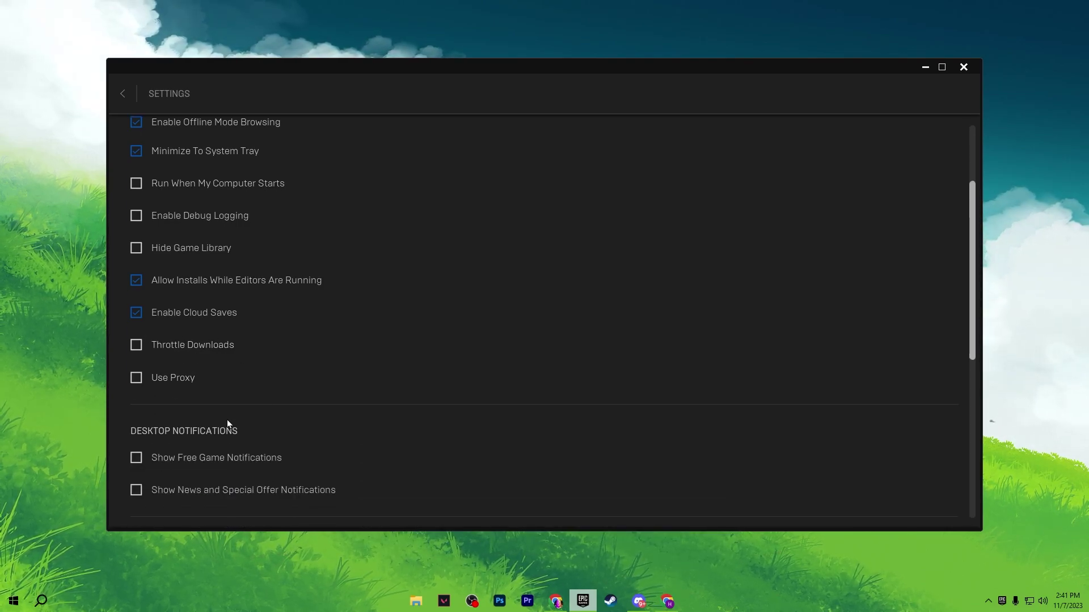
scroll(136, 430, down, 1)
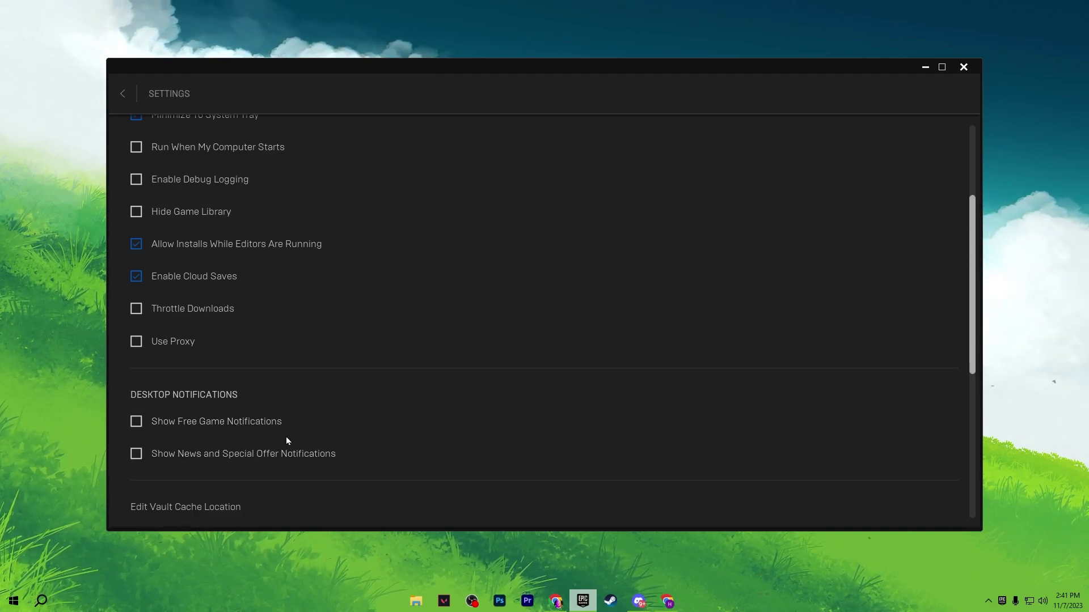
Check Fortnite's auto-update and additional command line argument options under Manage Games, and leave the settings.
scroll(215, 448, down, 3)
scroll(221, 411, down, 4)
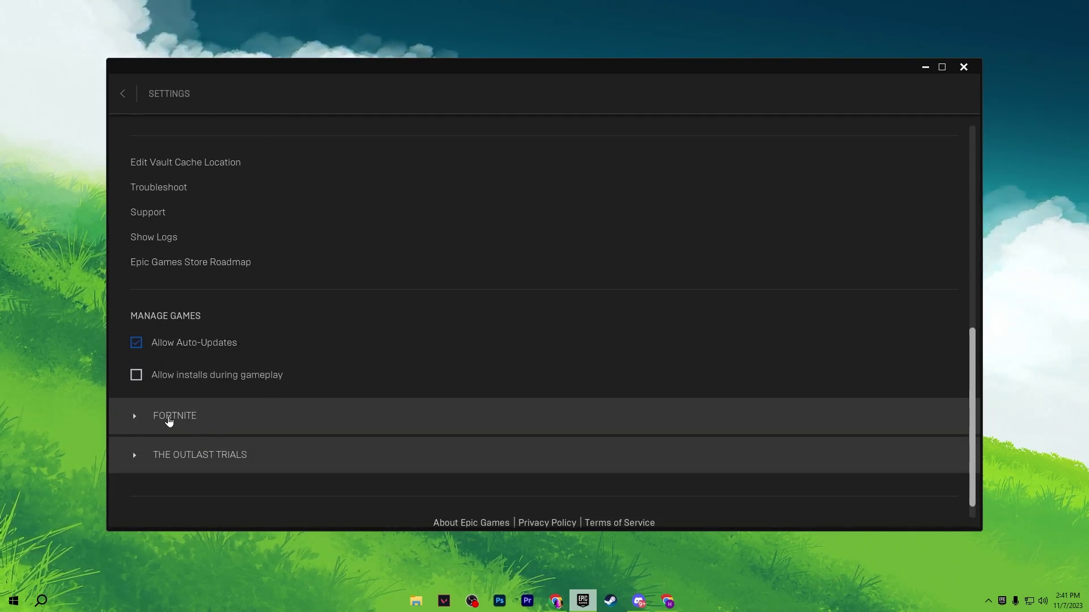
click(134, 417)
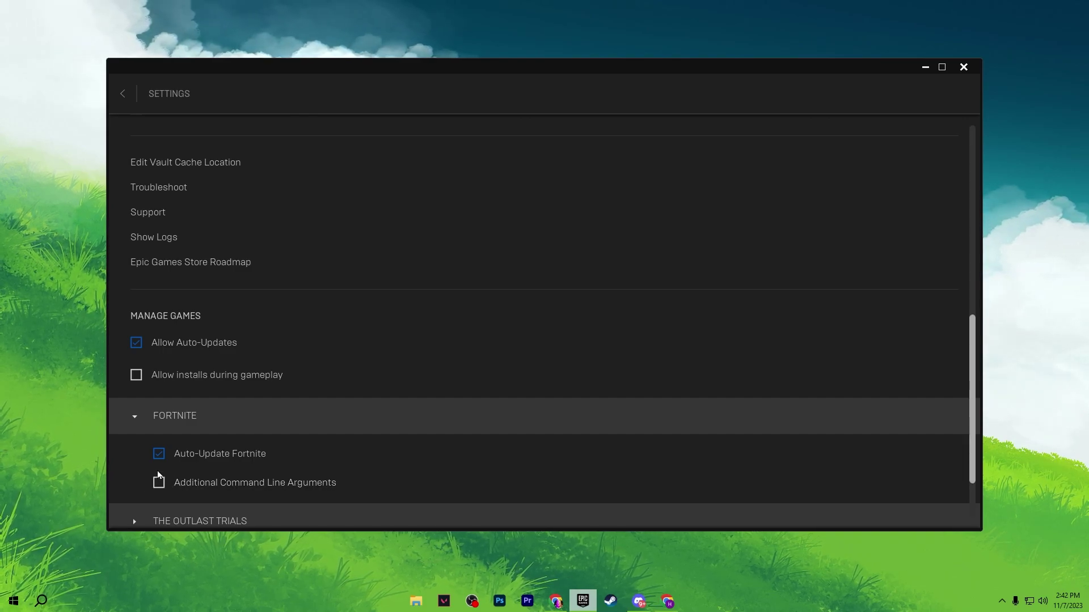
click(135, 417)
click(122, 94)
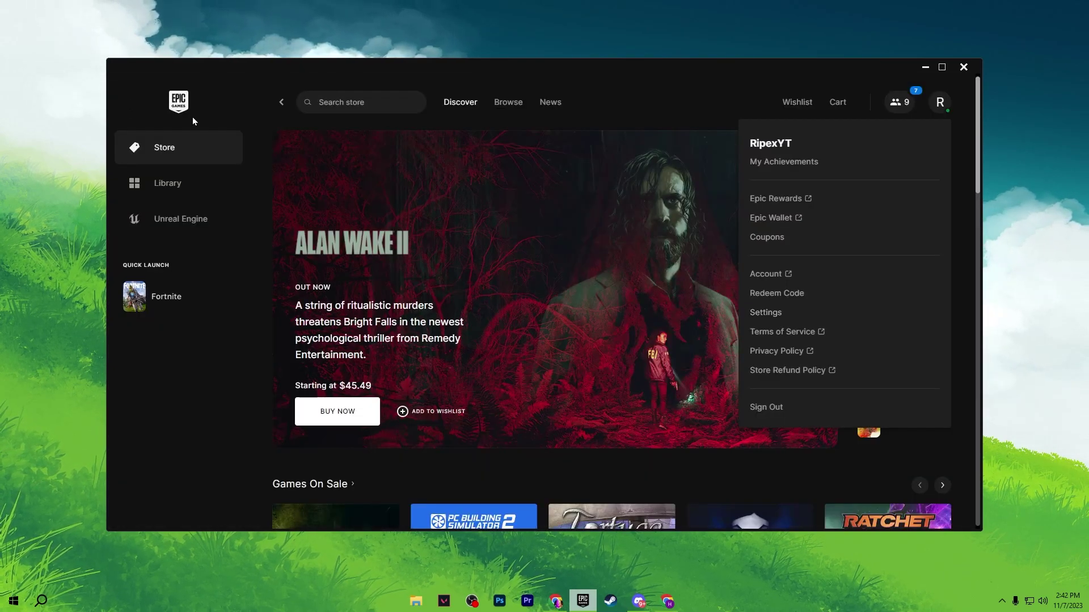
Open Fortnite's management options from the library, examine the Verify Files and launch options, and close them.
click(170, 184)
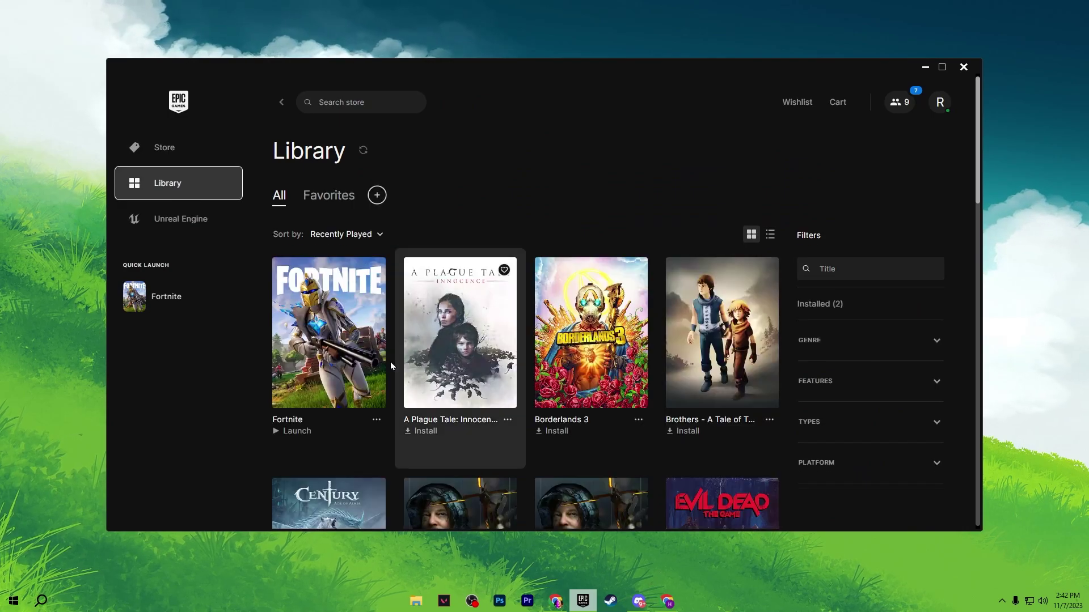
click(376, 420)
click(197, 311)
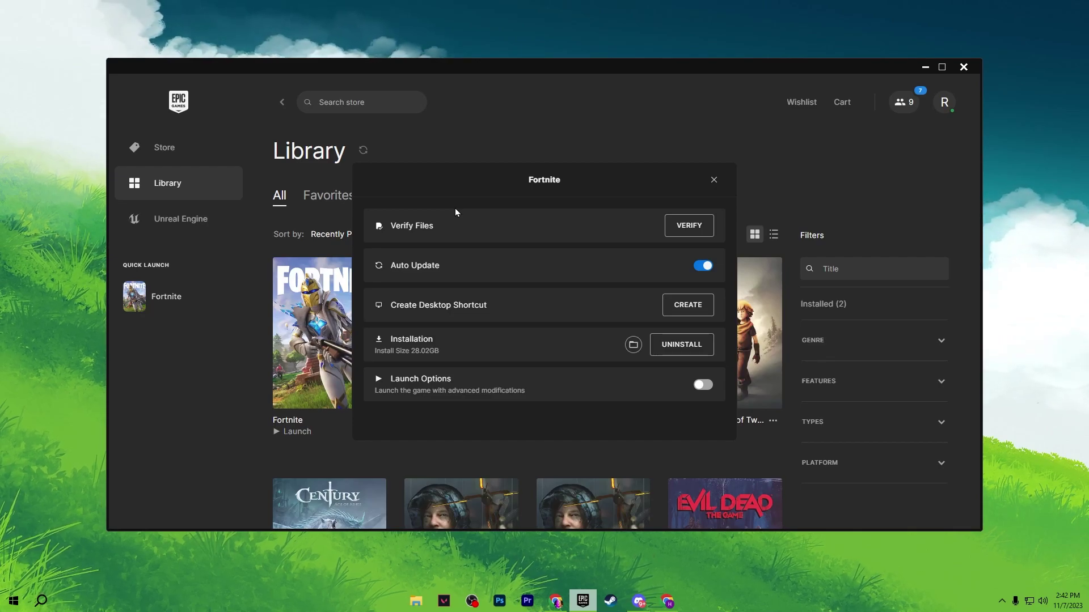
click(713, 180)
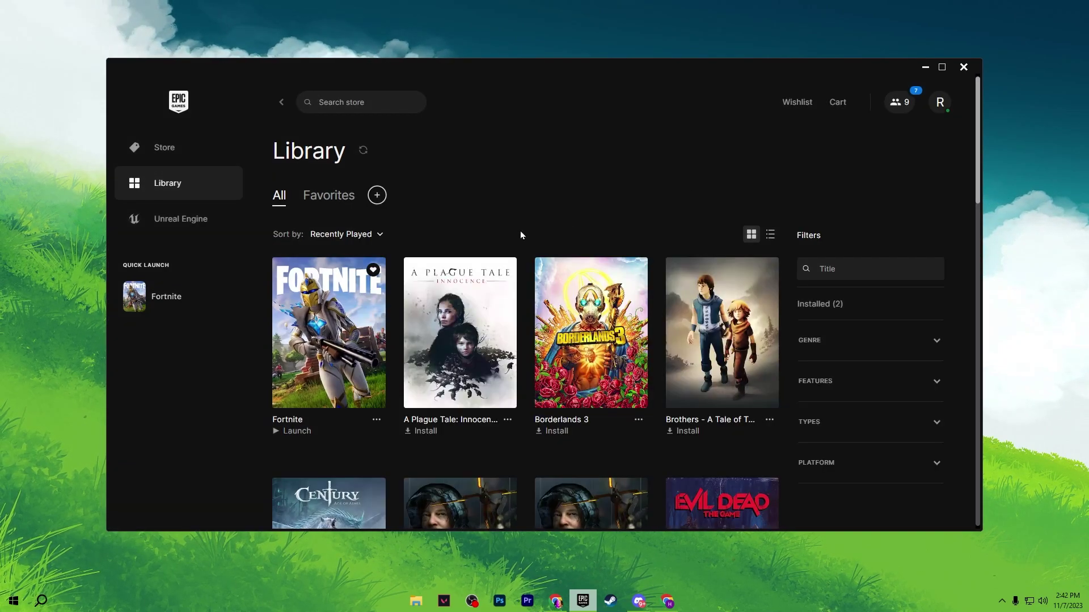
Open Fortnite's installation options, review the optional components and additional languages, apply the selection and close the launcher.
click(378, 424)
click(196, 295)
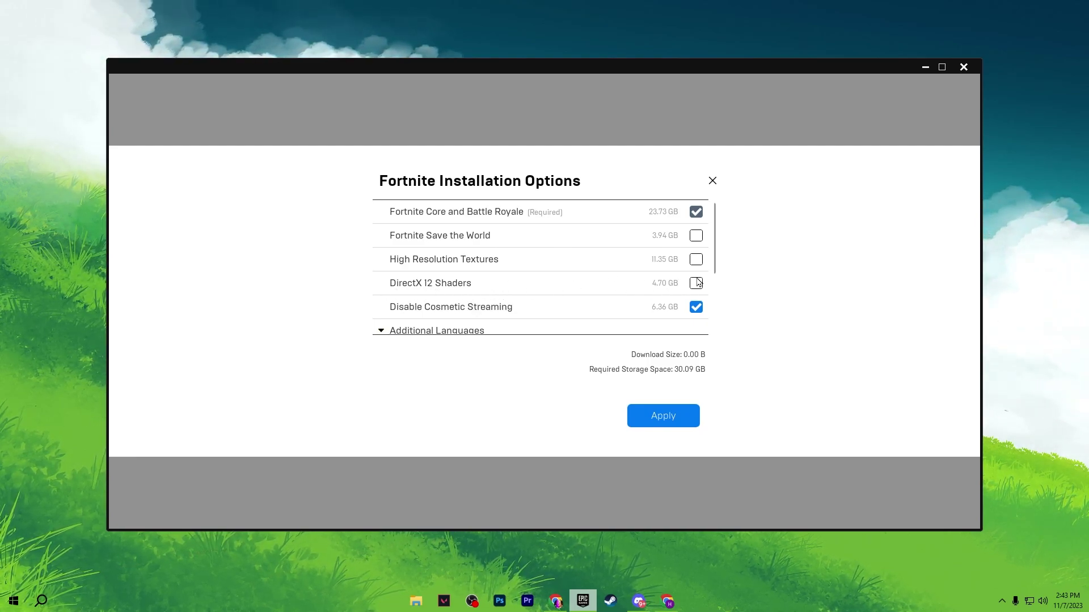
scroll(661, 281, down, 1)
mouse_move(411, 279)
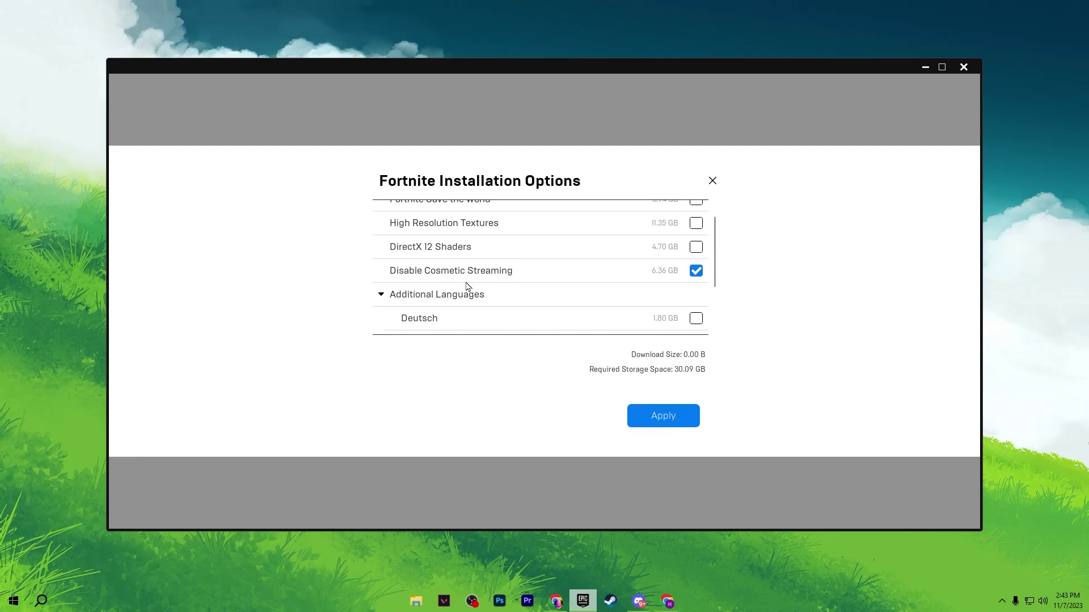
scroll(504, 300, down, 1)
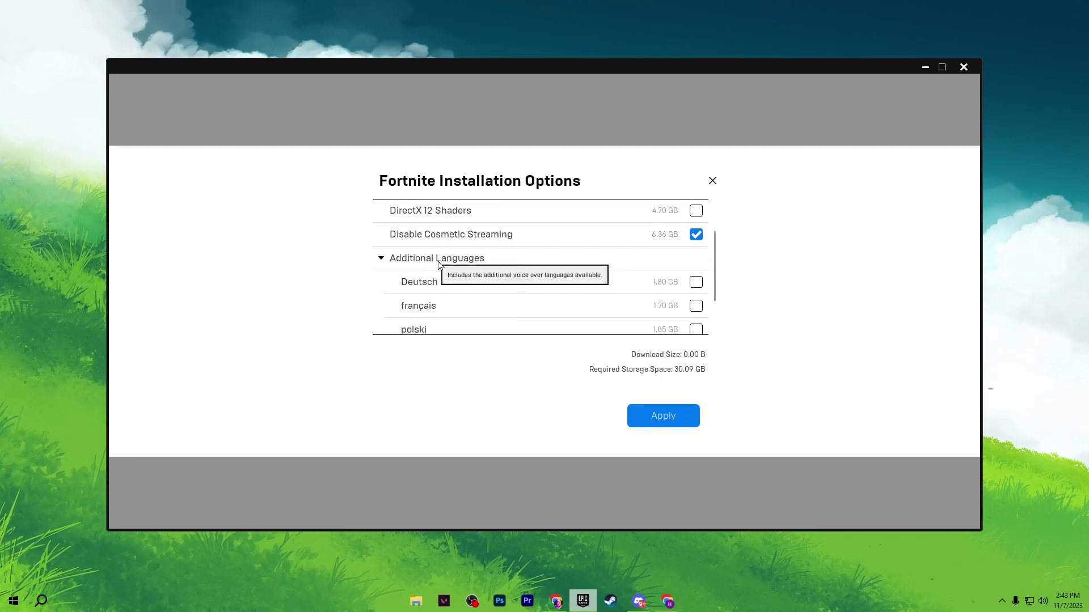
scroll(570, 276, down, 2)
scroll(546, 295, down, 1)
scroll(519, 289, up, 3)
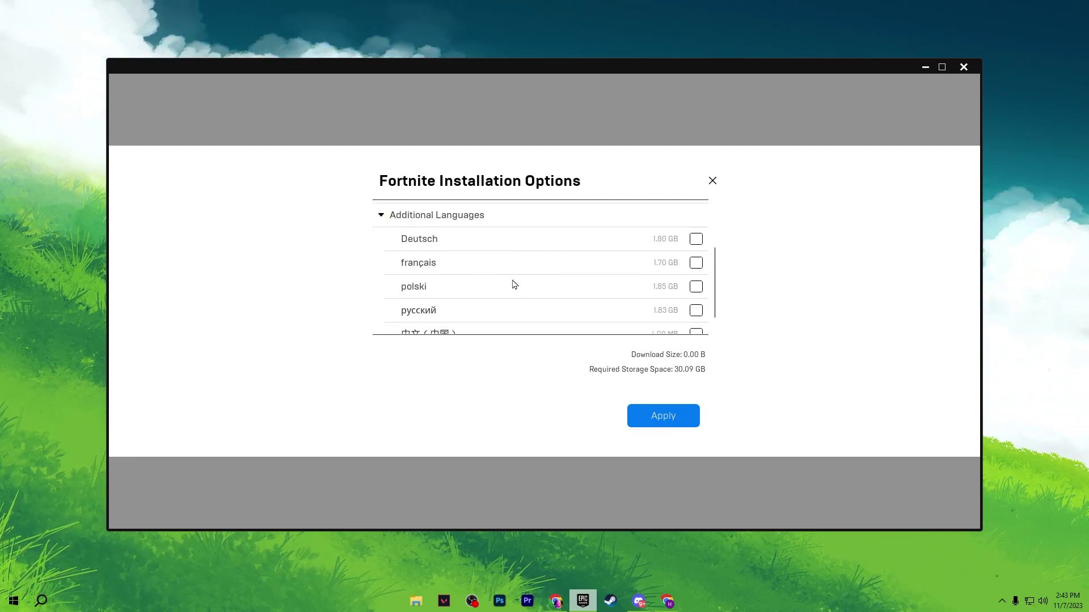
click(658, 419)
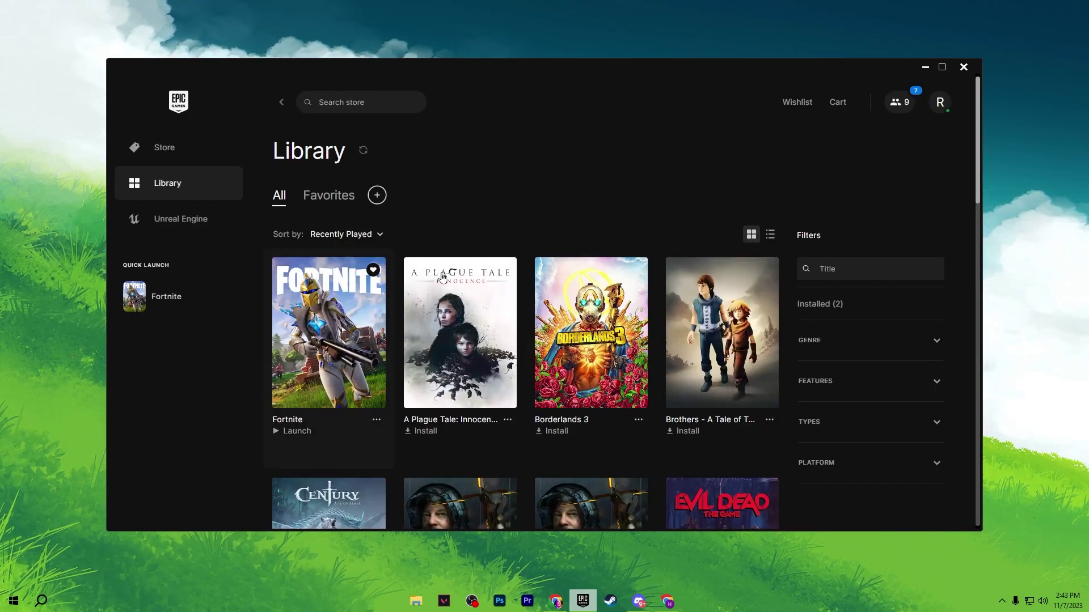
click(964, 66)
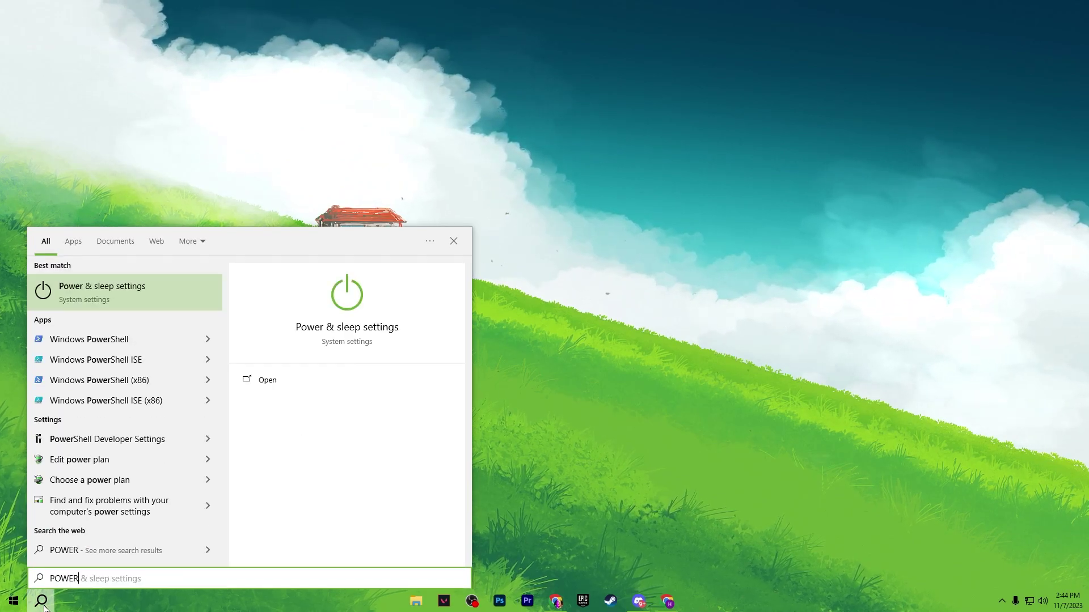
Open the additional power settings from Power & sleep settings and activate the Bitsum Highest Performance plan.
click(96, 293)
click(762, 191)
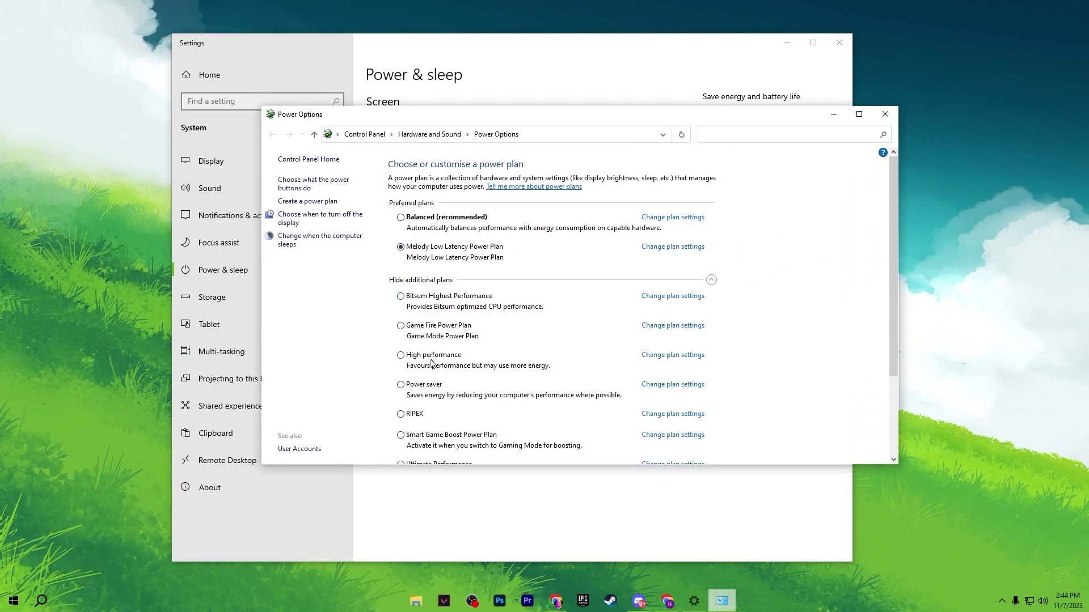
scroll(485, 378, down, 2)
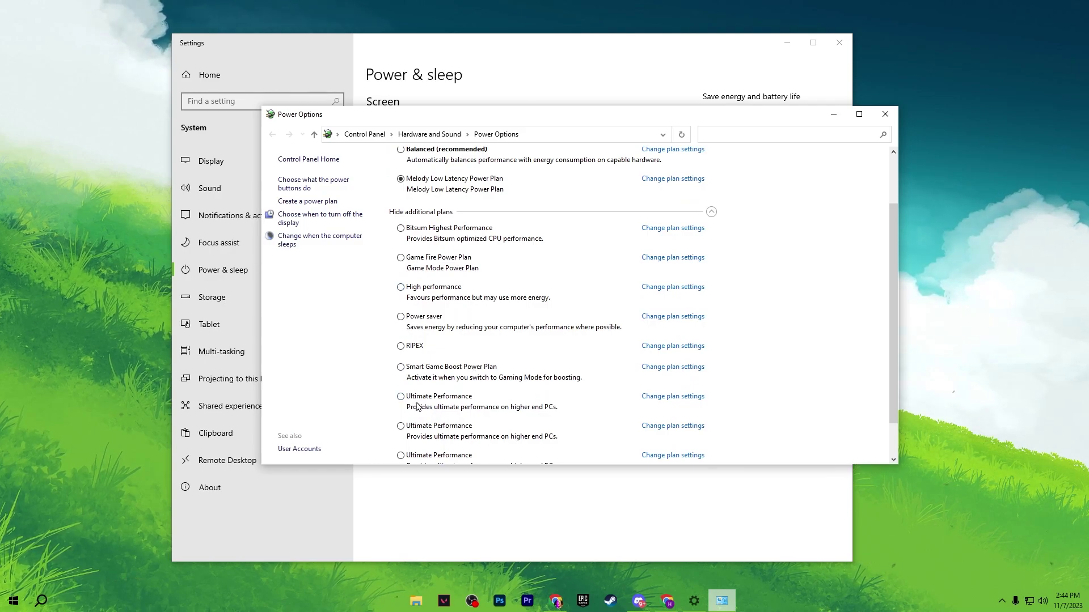
scroll(417, 406, down, 1)
scroll(417, 406, up, 4)
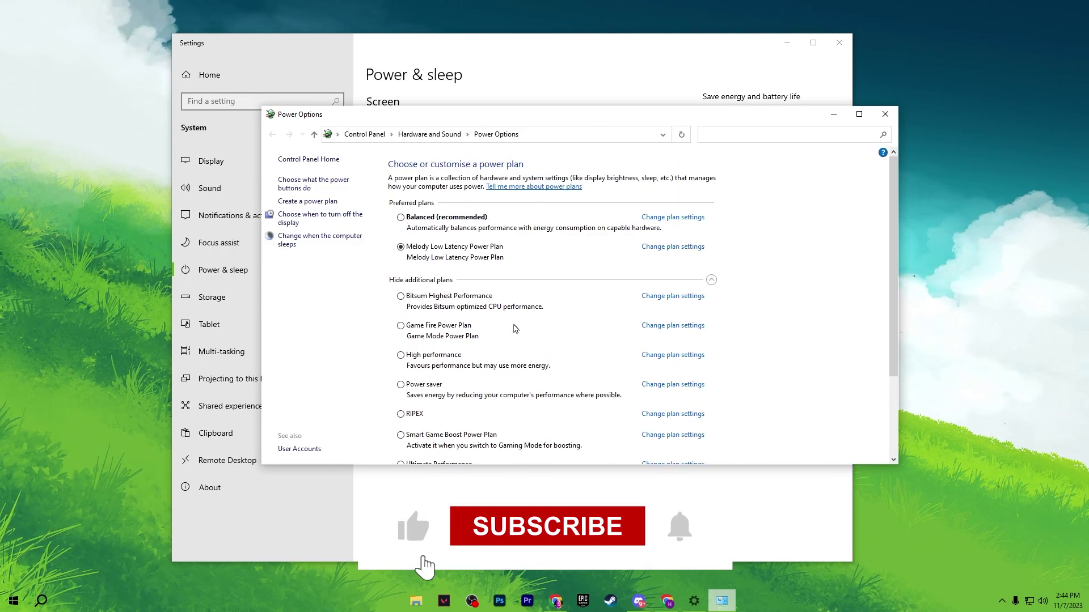
click(401, 296)
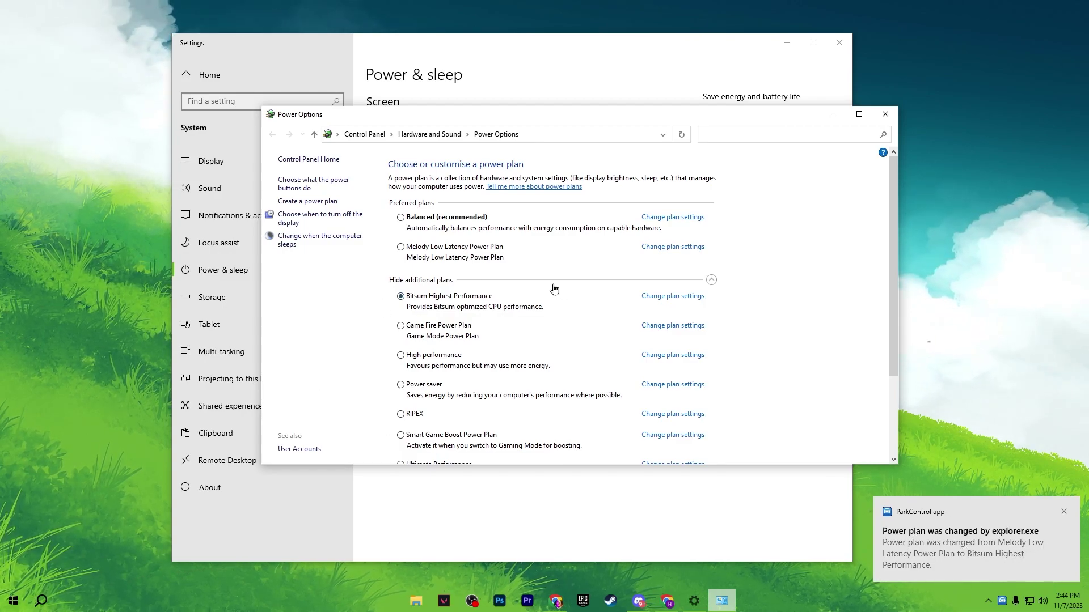
Open the Bitsum Highest Performance plan's advanced settings, check the maximum and minimum processor states under Processor power management, and accept the dialog.
click(653, 298)
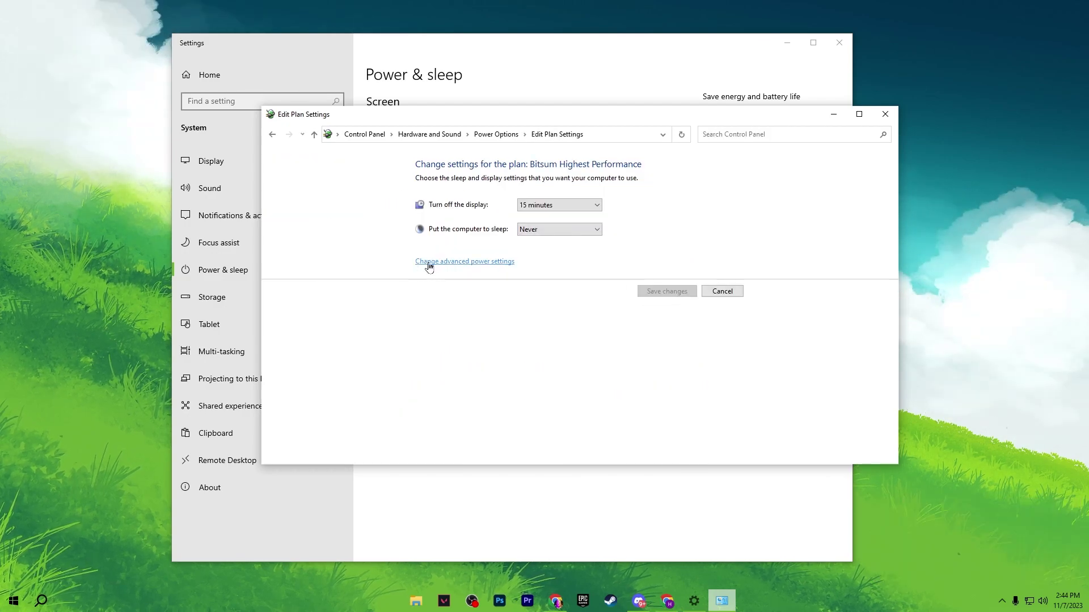
click(483, 263)
drag(127, 112, 585, 163)
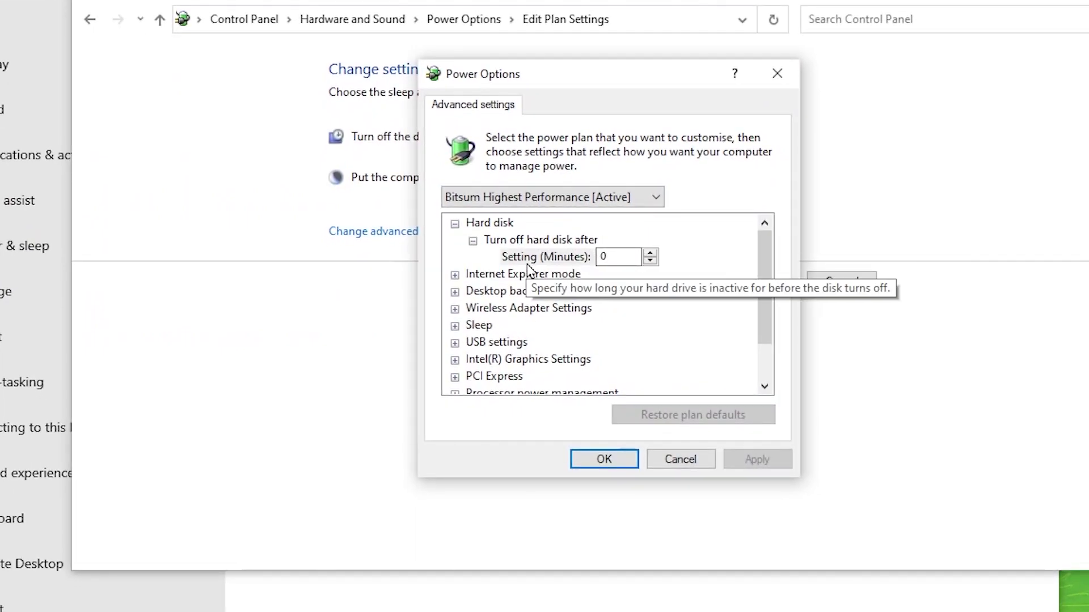
scroll(555, 342, down, 1)
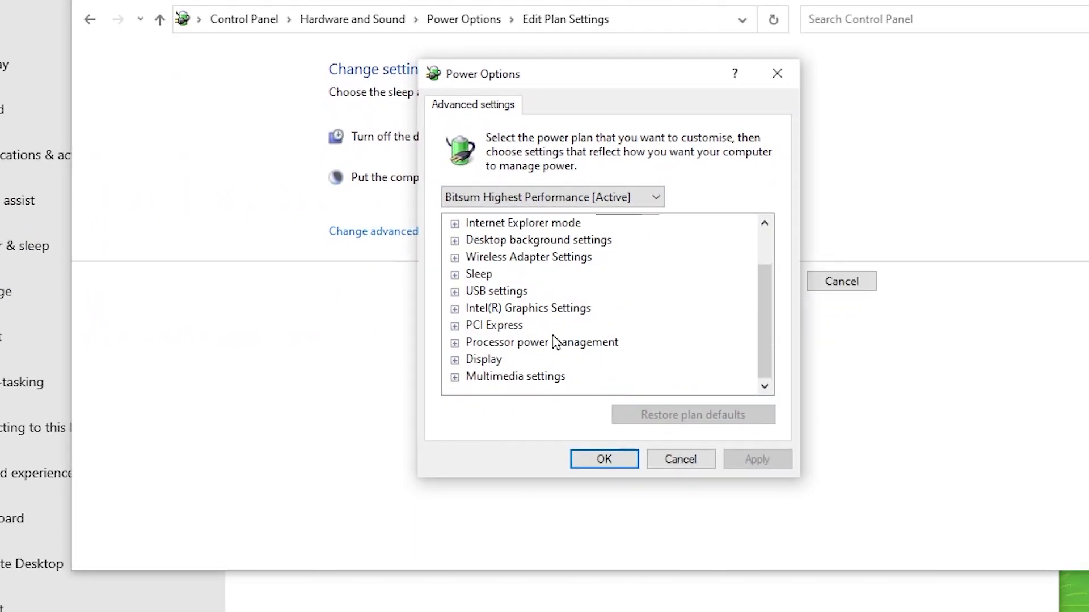
click(454, 343)
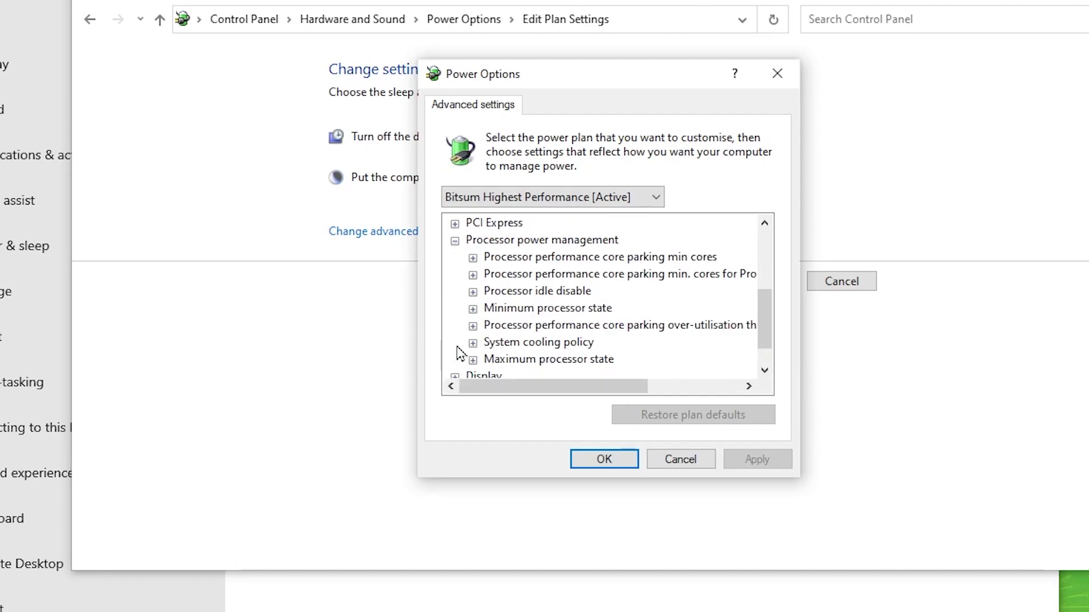
scroll(630, 314, down, 1)
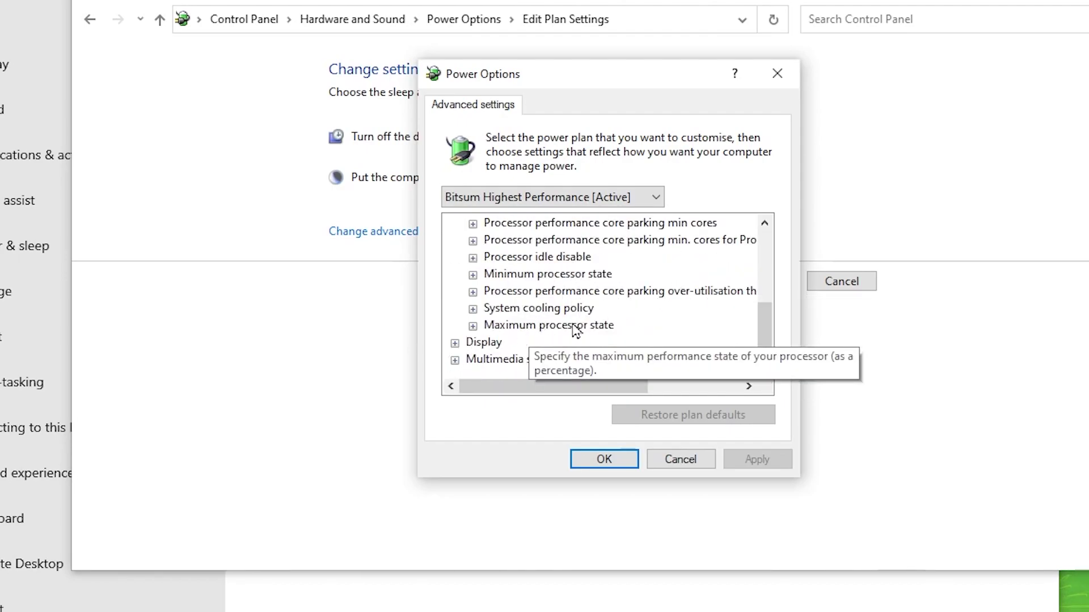
click(474, 327)
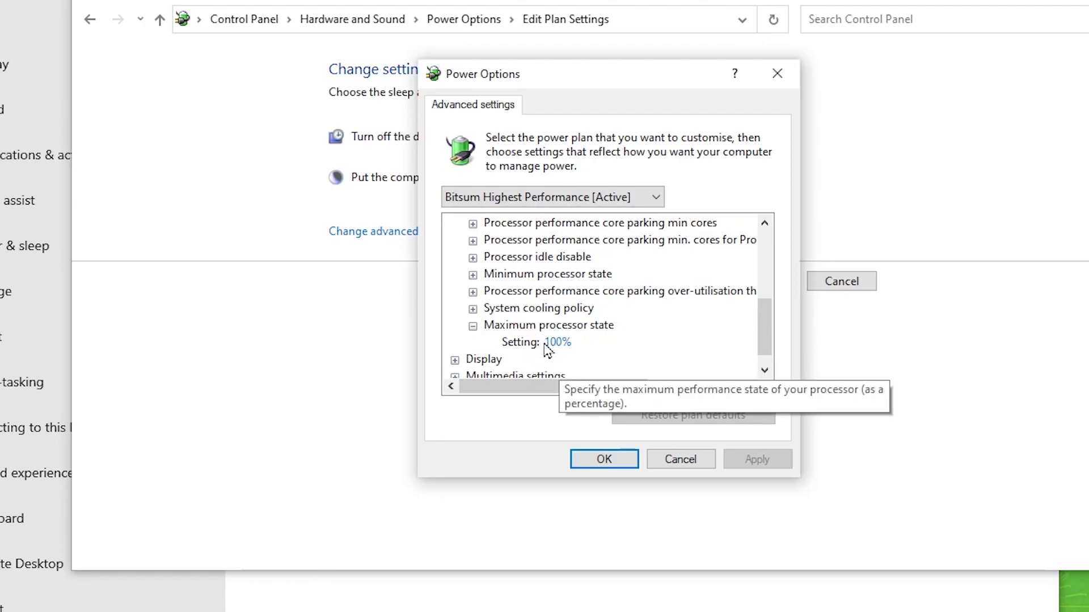
click(472, 275)
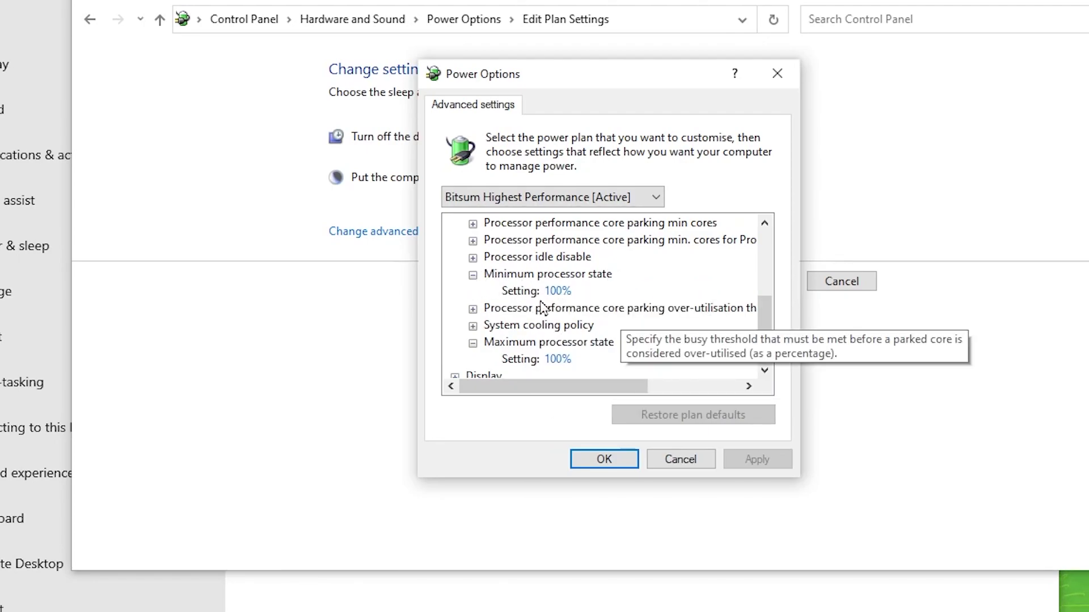
click(604, 459)
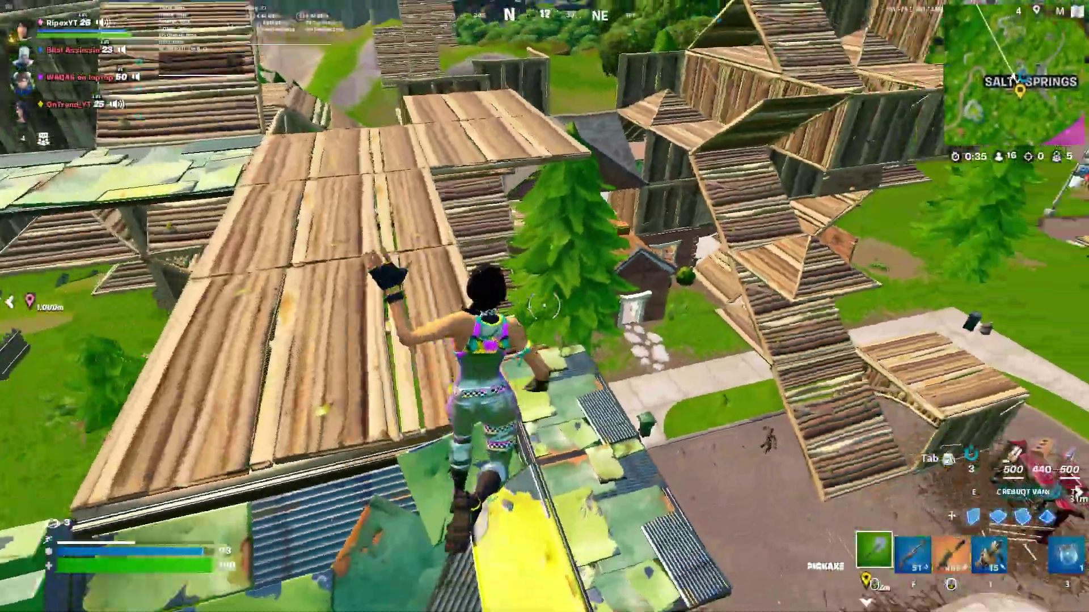